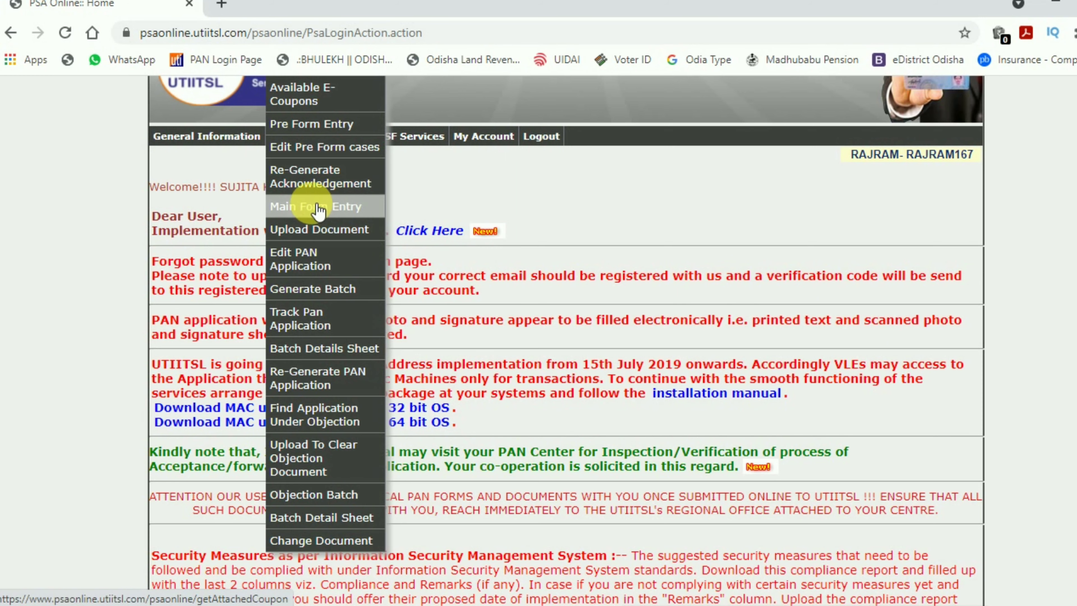
Open Main Form Entry to list the attached applicant coupons.
click(297, 207)
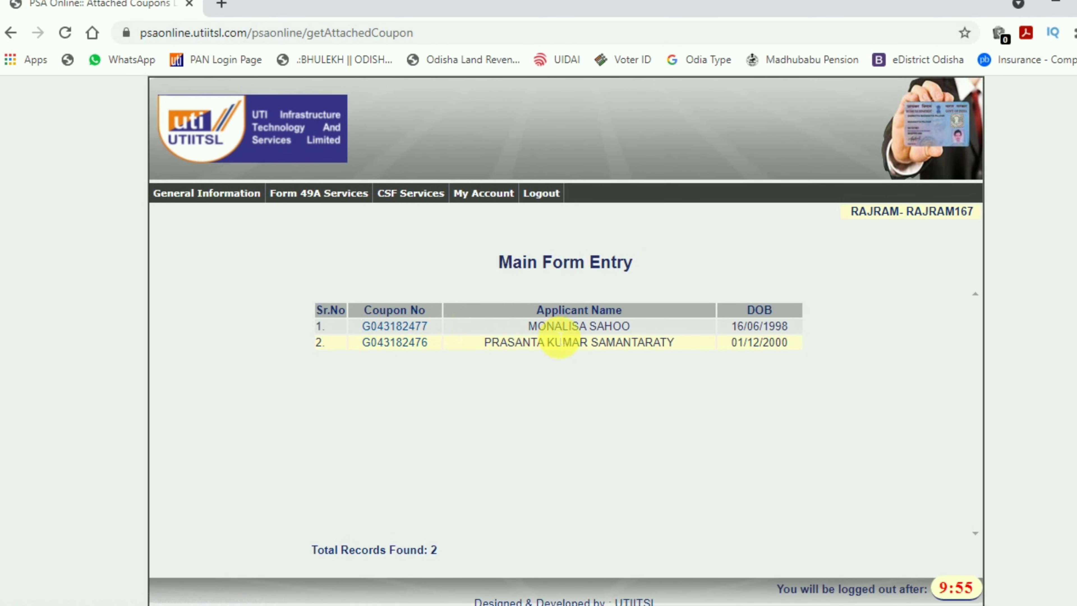
Open the first coupon's Form 49A full-screen and dismiss the Aadhaar-match alert.
click(396, 326)
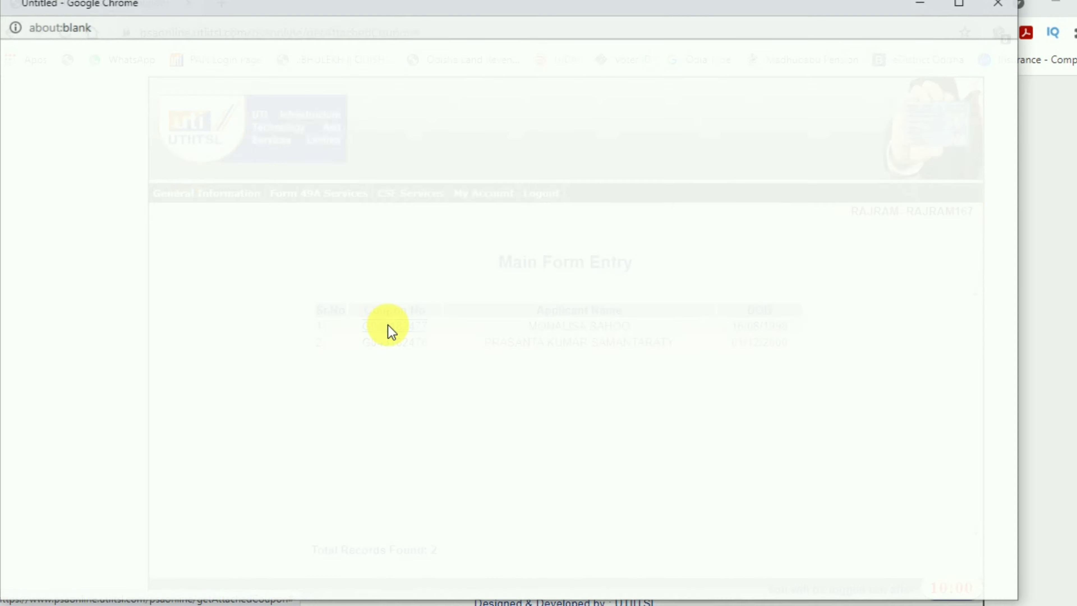
click(962, 6)
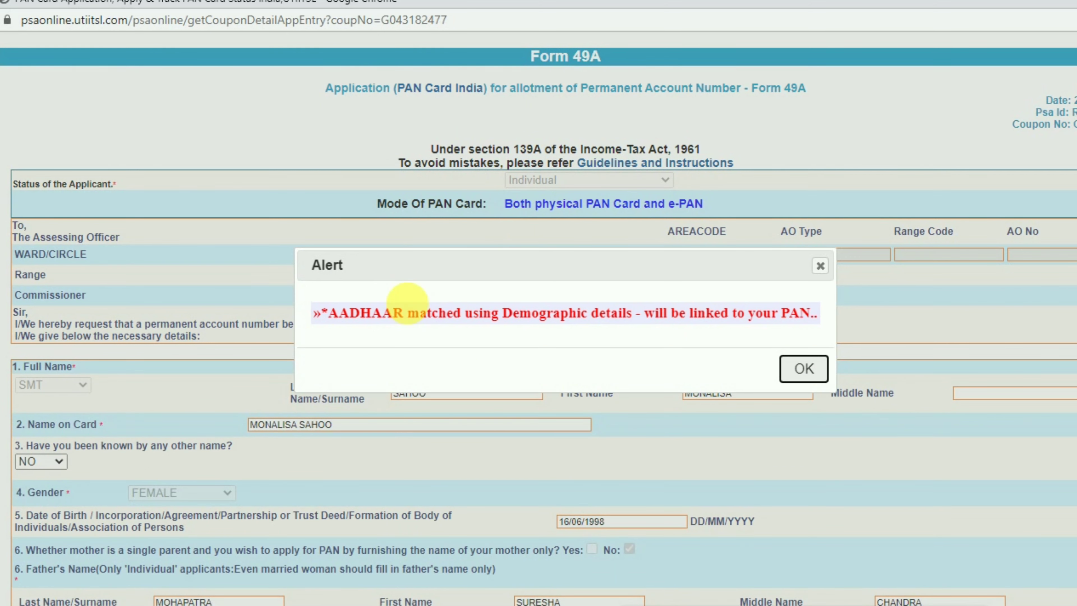
drag(326, 315, 805, 312)
click(800, 374)
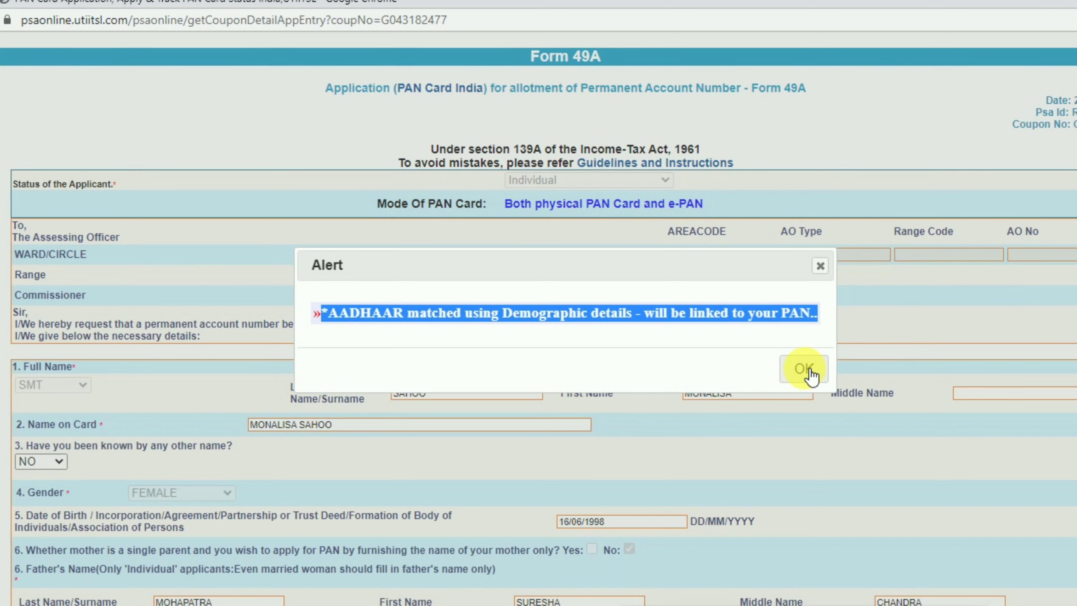
click(810, 374)
Fill the residential Flat/Door field by autofilling from 'teliran'.
scroll(267, 260, down, 1)
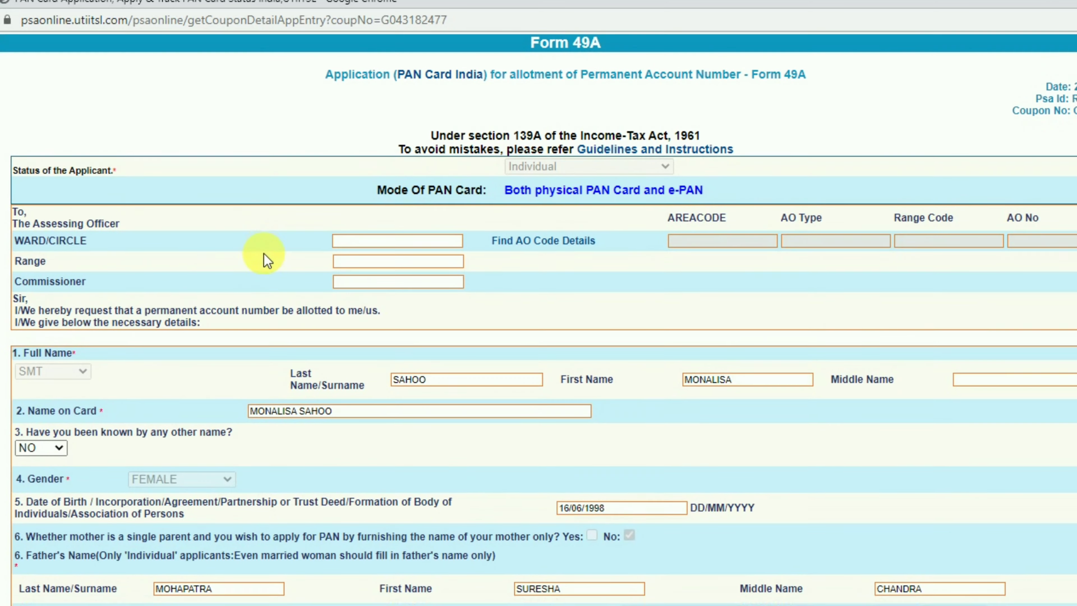
scroll(264, 254, down, 6)
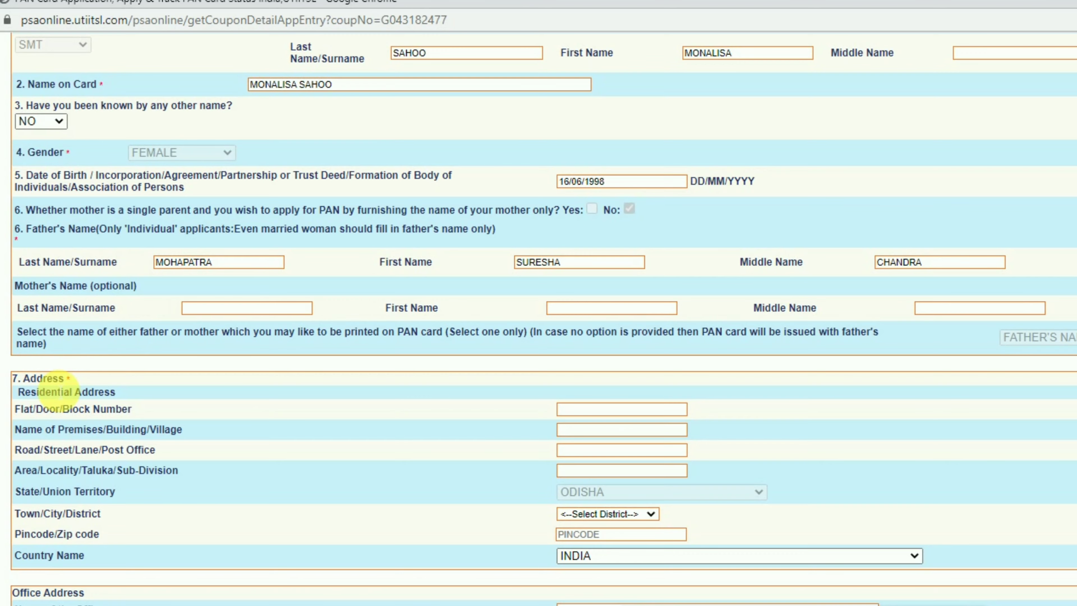
scroll(55, 392, down, 2)
scroll(57, 345, up, 8)
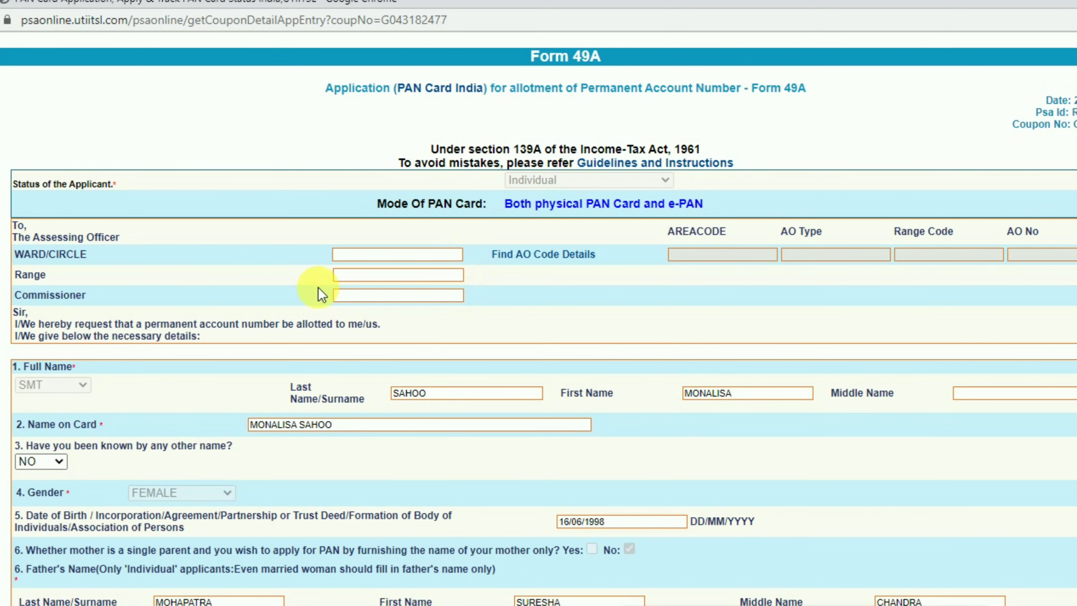
scroll(528, 272, down, 2)
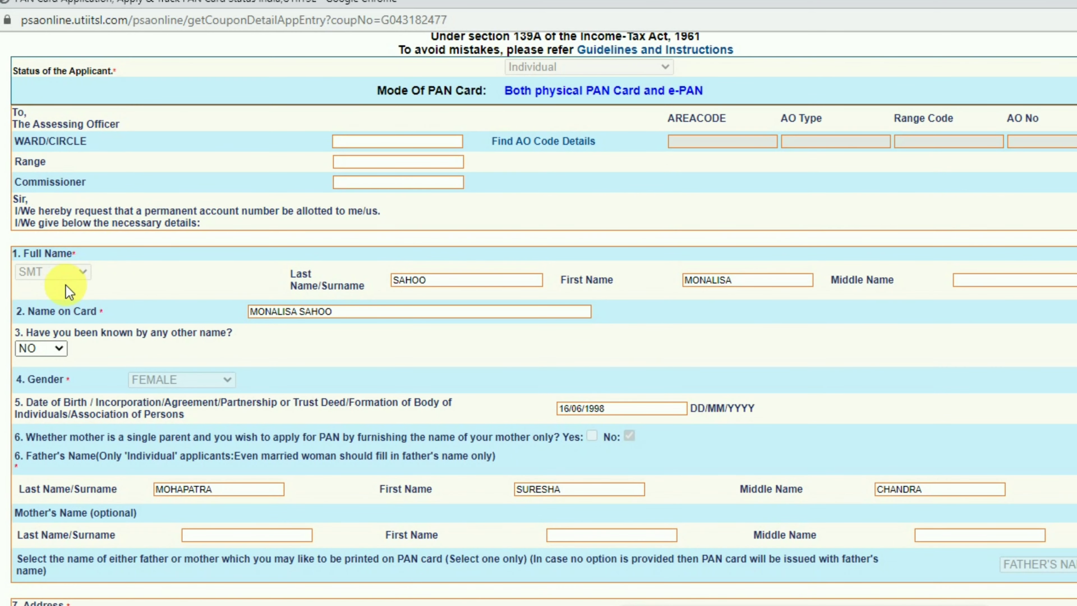
scroll(105, 274, down, 2)
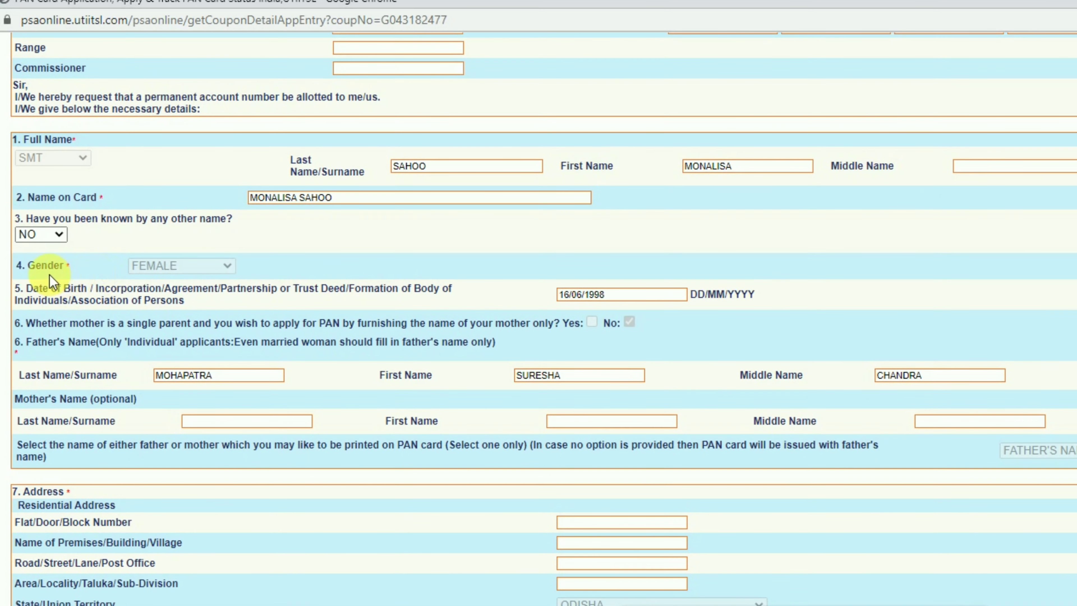
scroll(168, 272, down, 1)
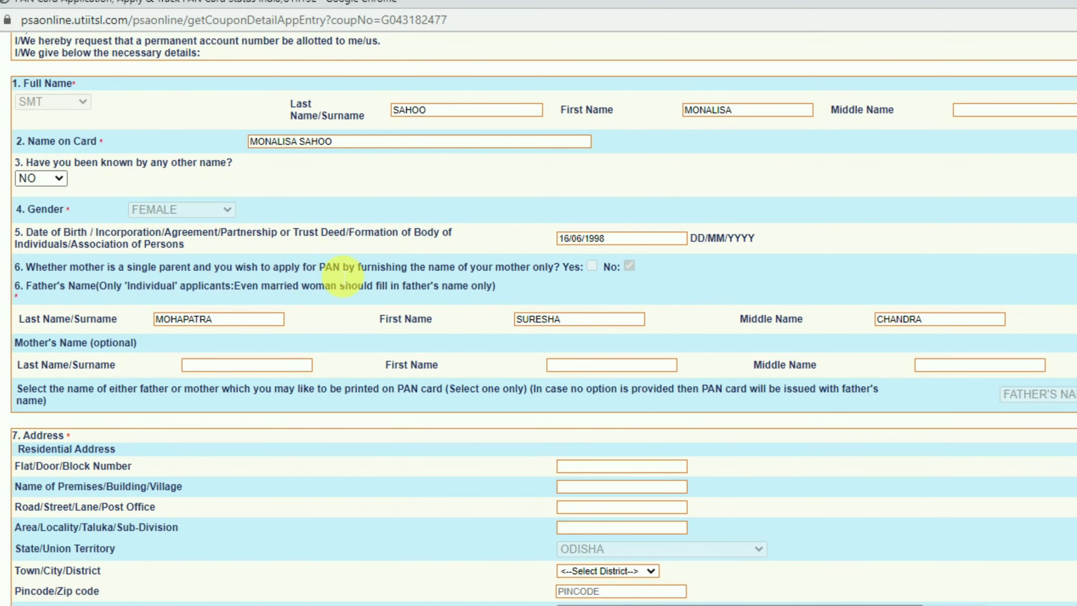
scroll(305, 281, down, 2)
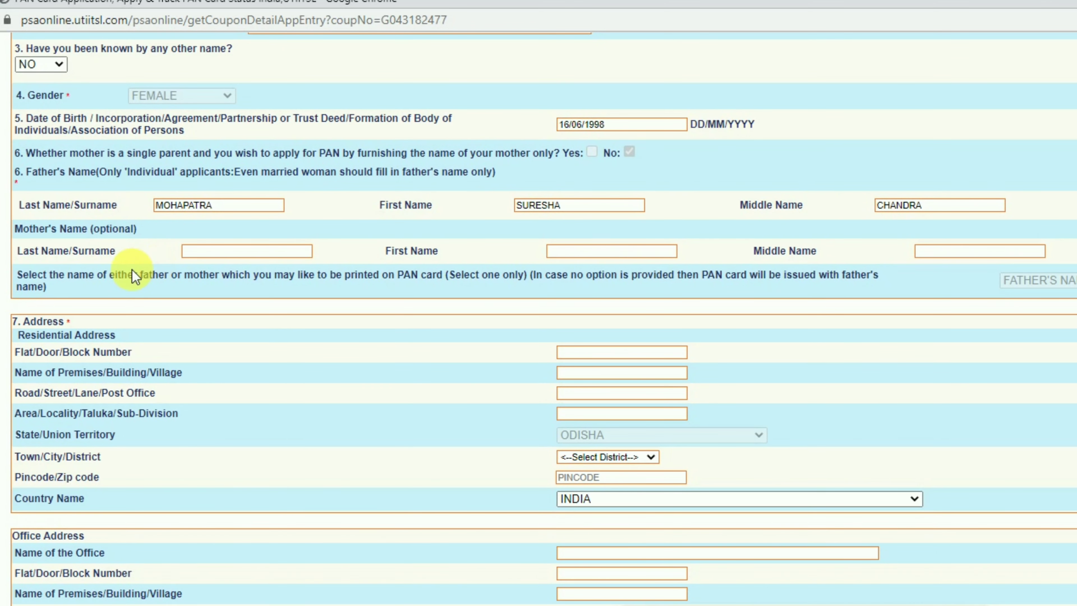
scroll(78, 333, down, 1)
scroll(78, 333, down, 1)
click(590, 297)
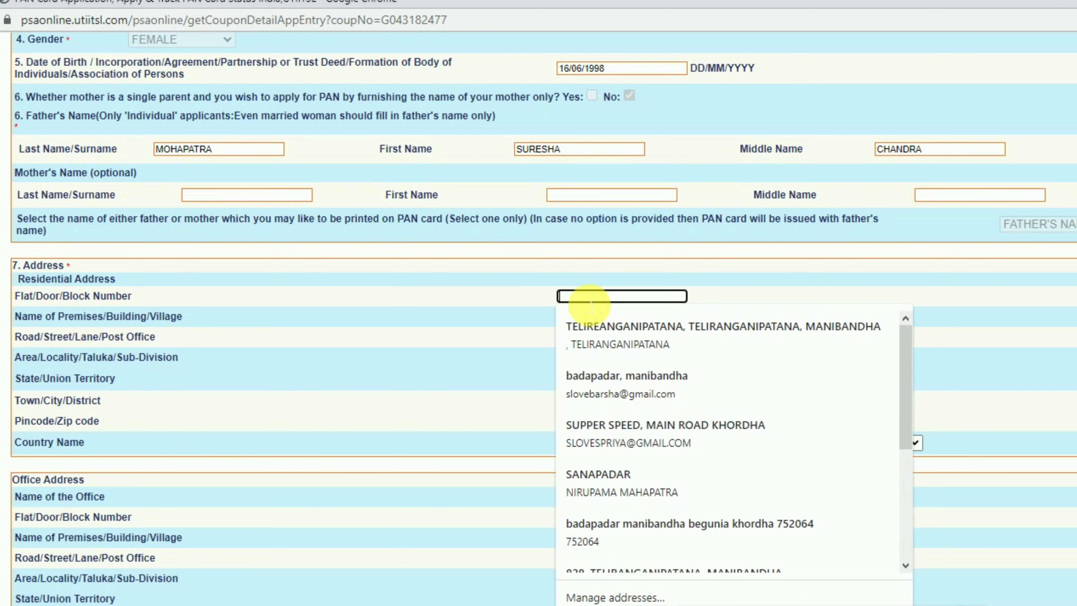
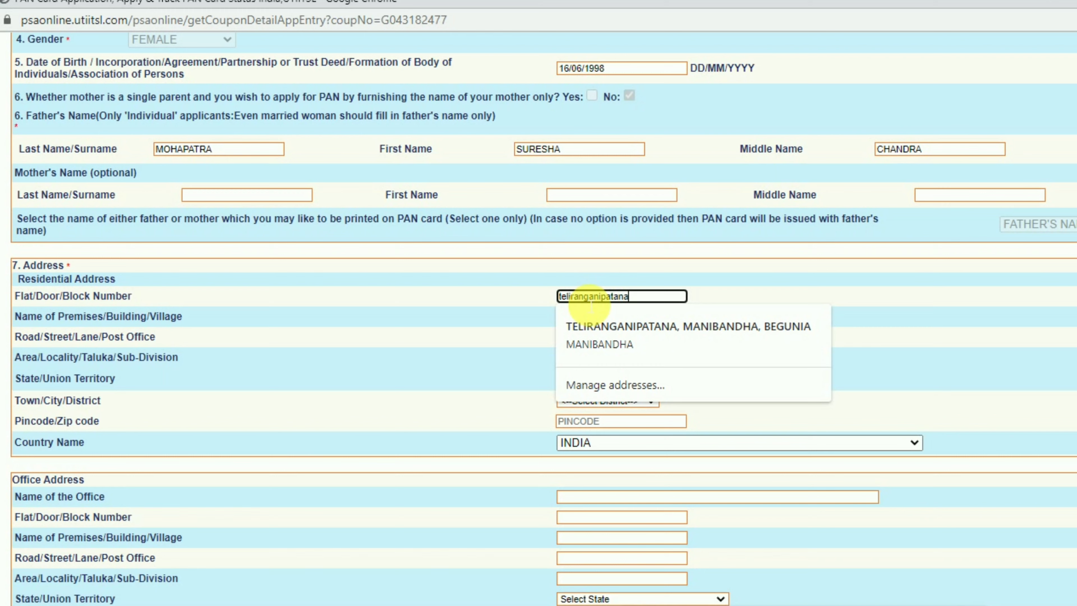
key(Tab)
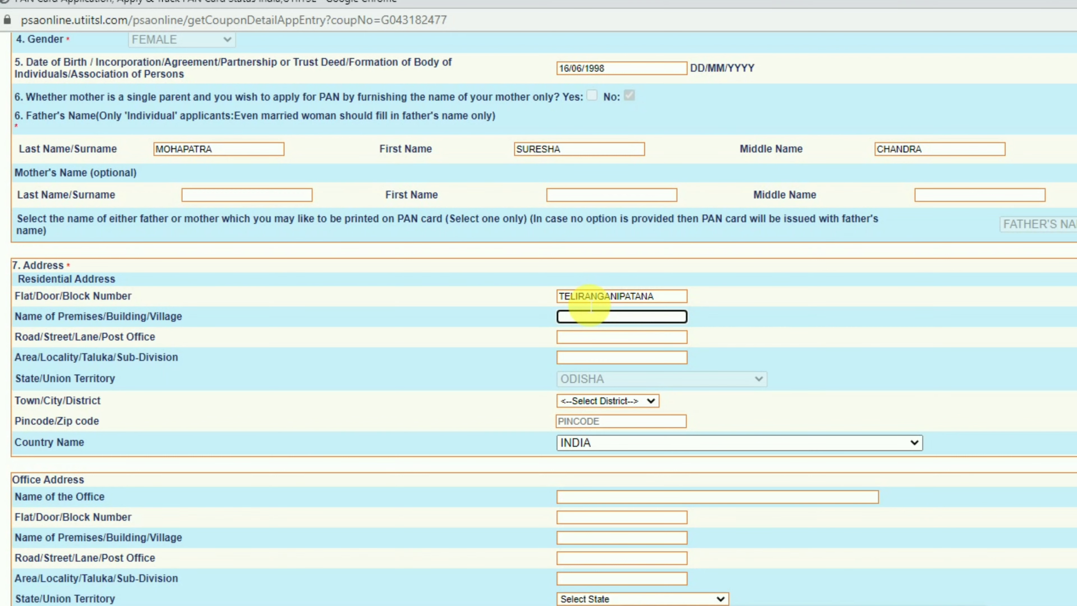
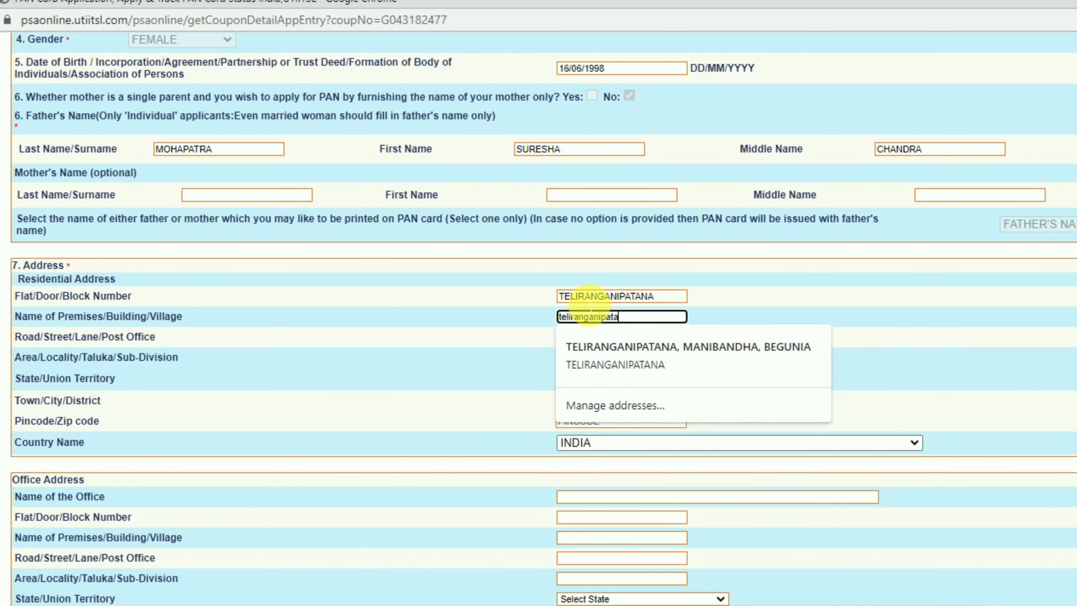
key(Tab)
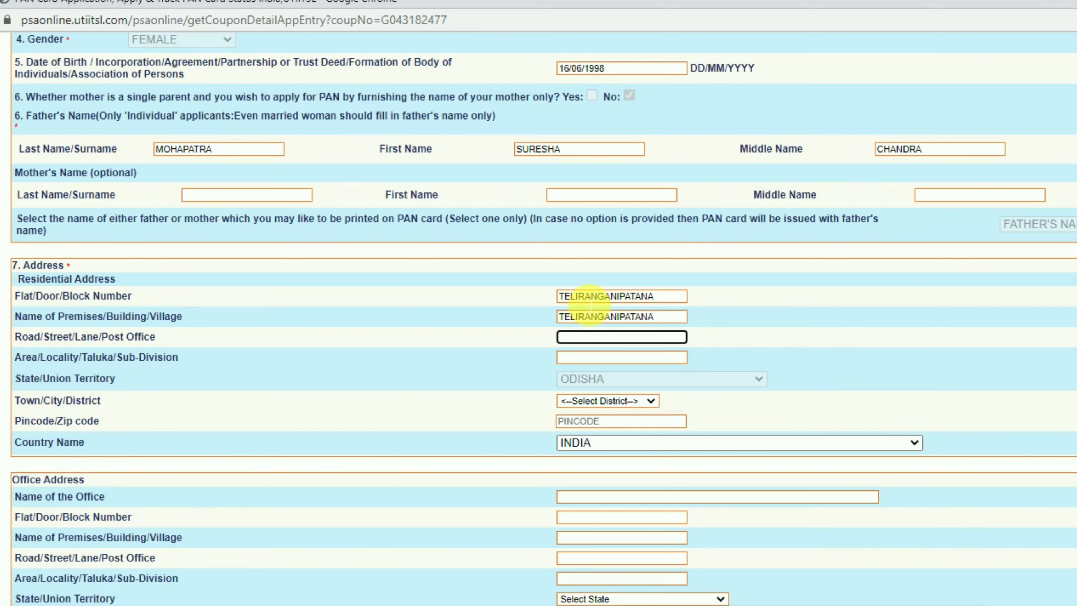
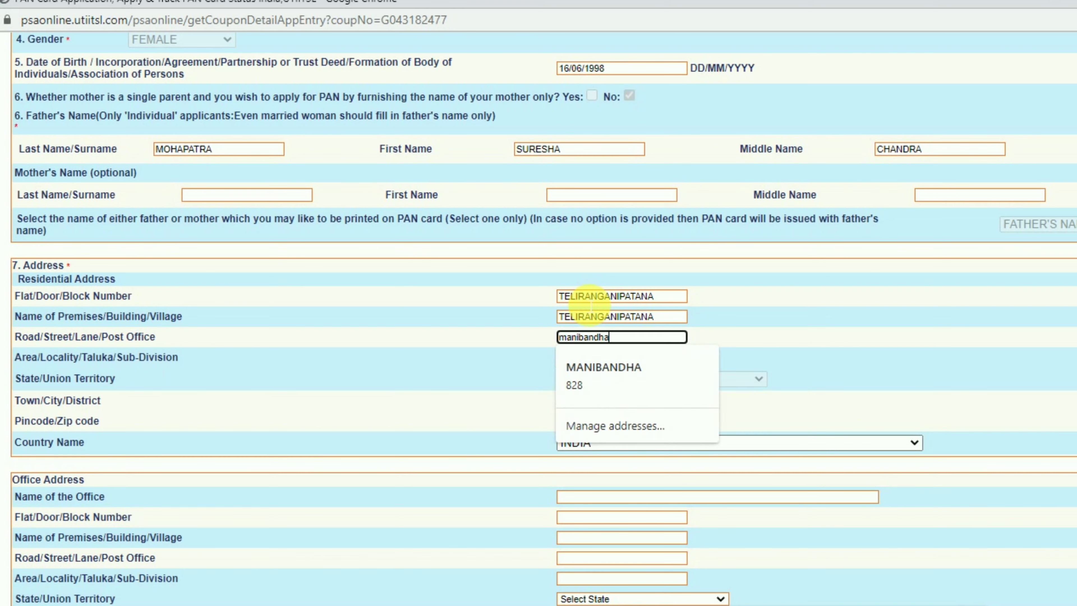
key(Tab)
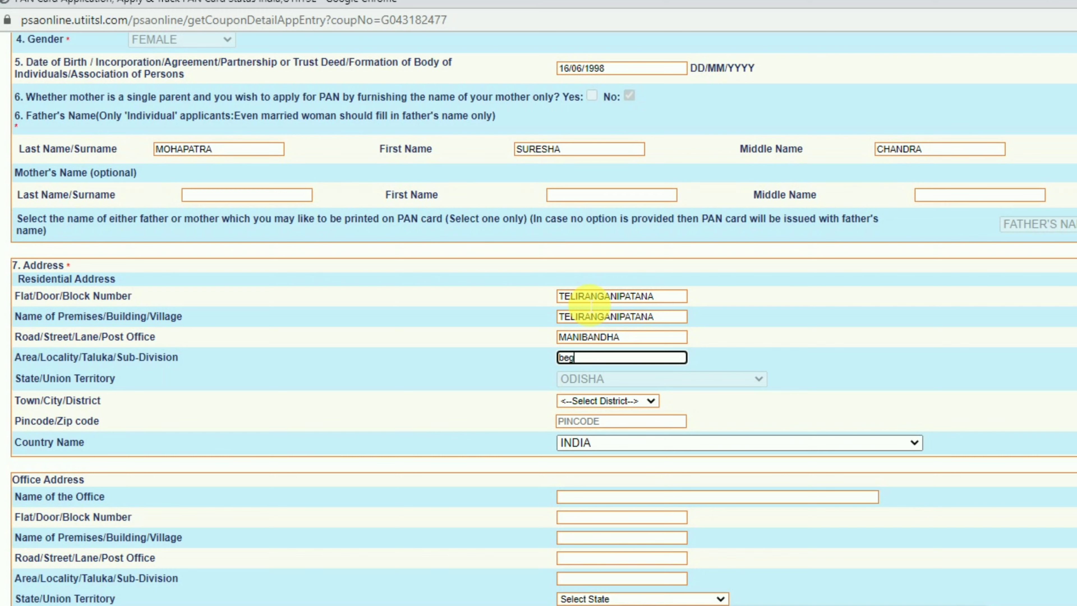
key(Tab)
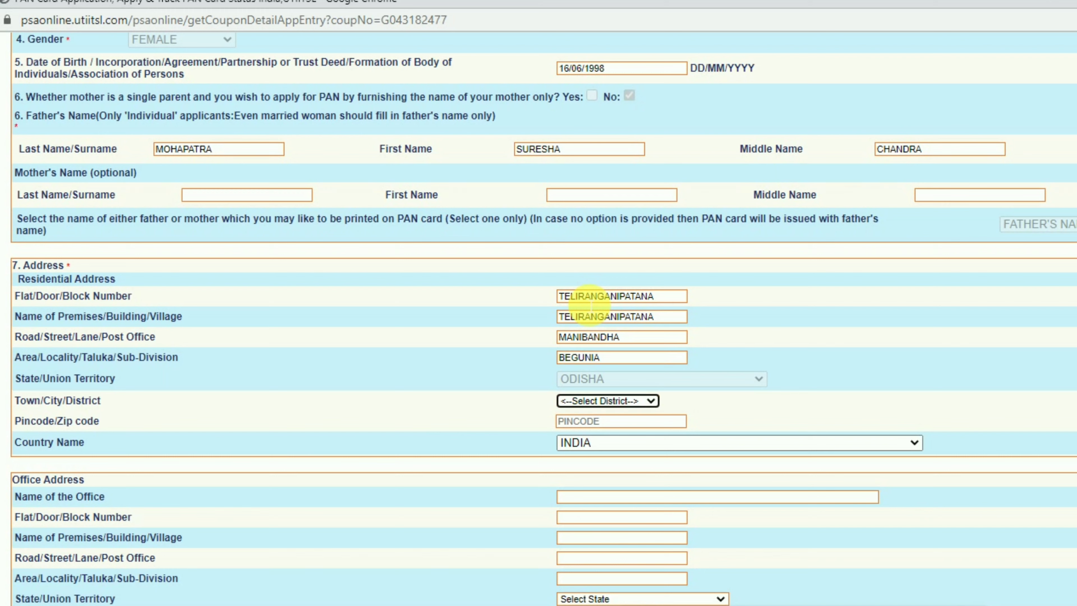
Choose district KHORDA and enter pincode 752064.
click(583, 403)
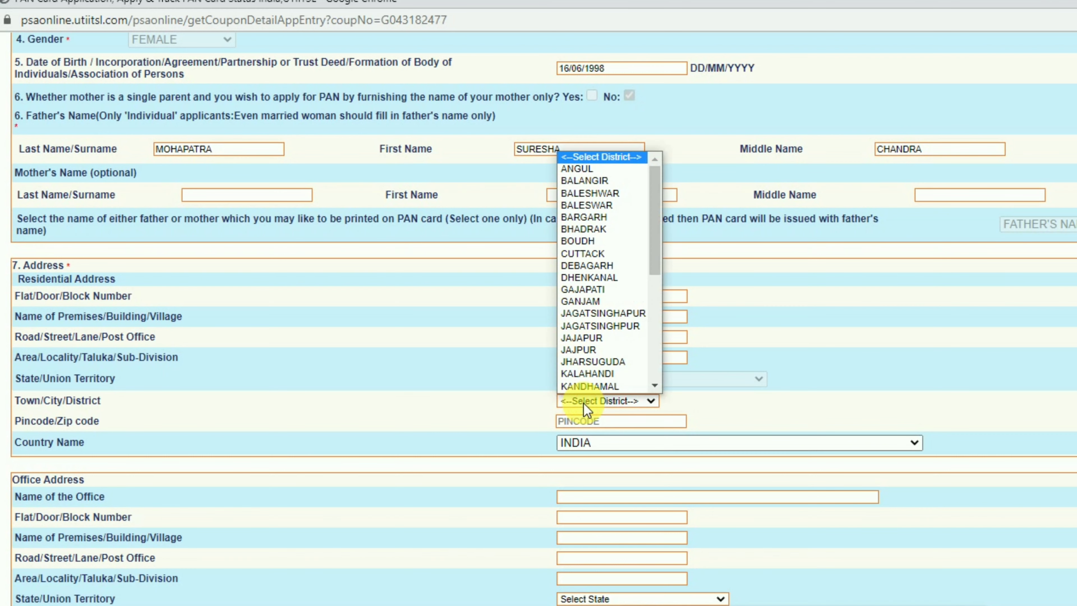
scroll(595, 345, down, 6)
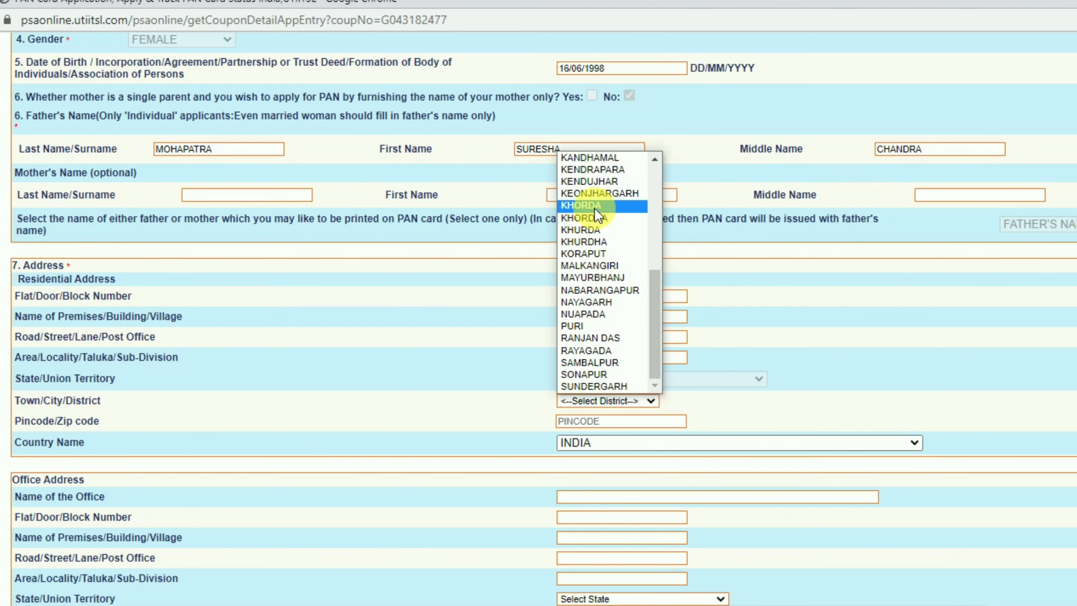
click(585, 209)
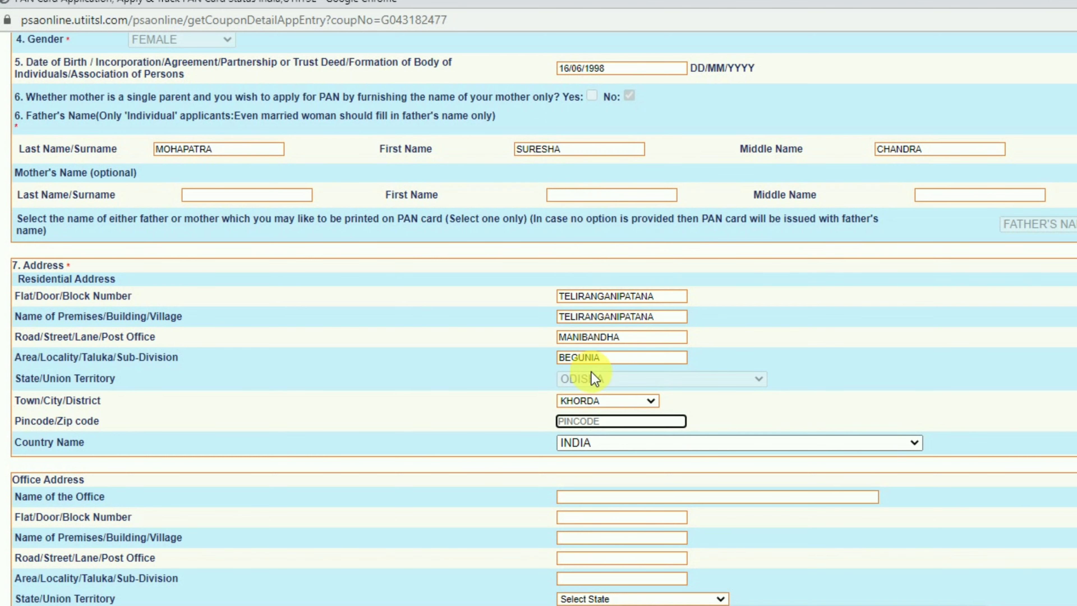
text(752064)
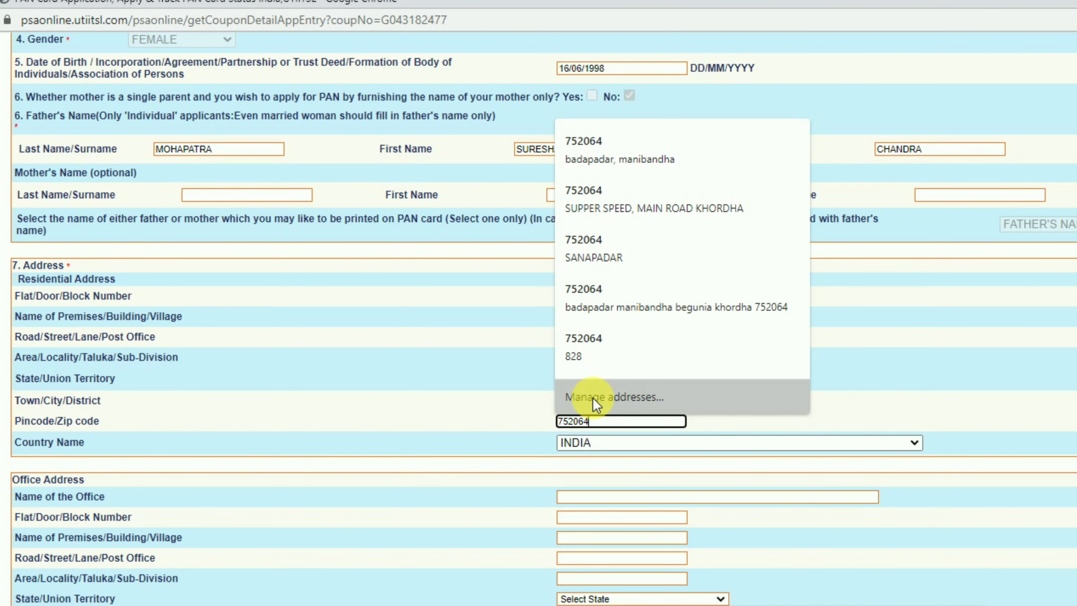
key(Tab)
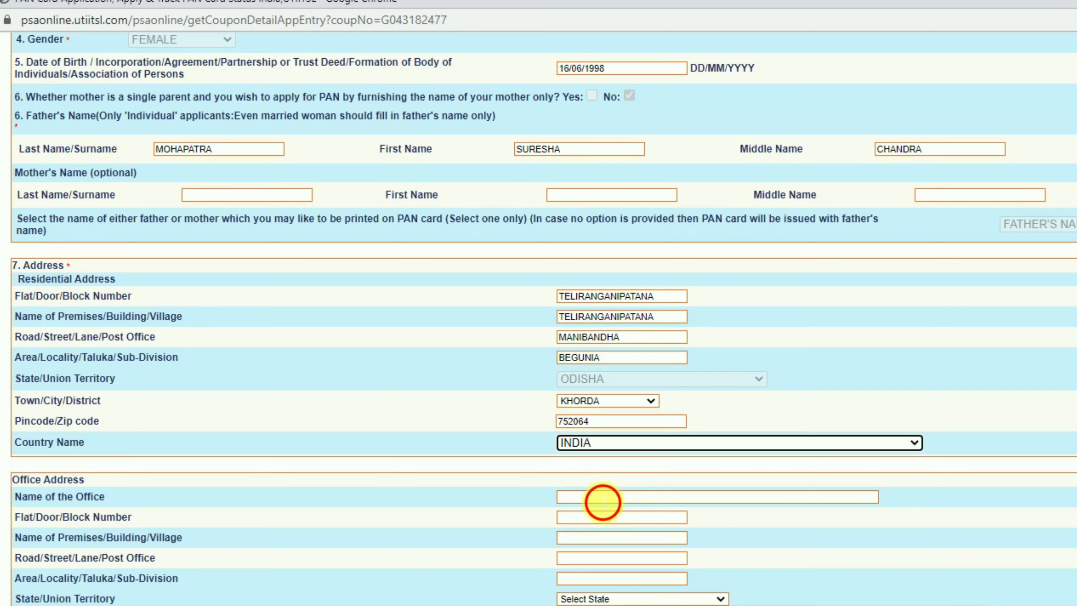
click(602, 501)
Tick Income from Other source as the source of income and scroll to the form's end.
scroll(398, 486, down, 4)
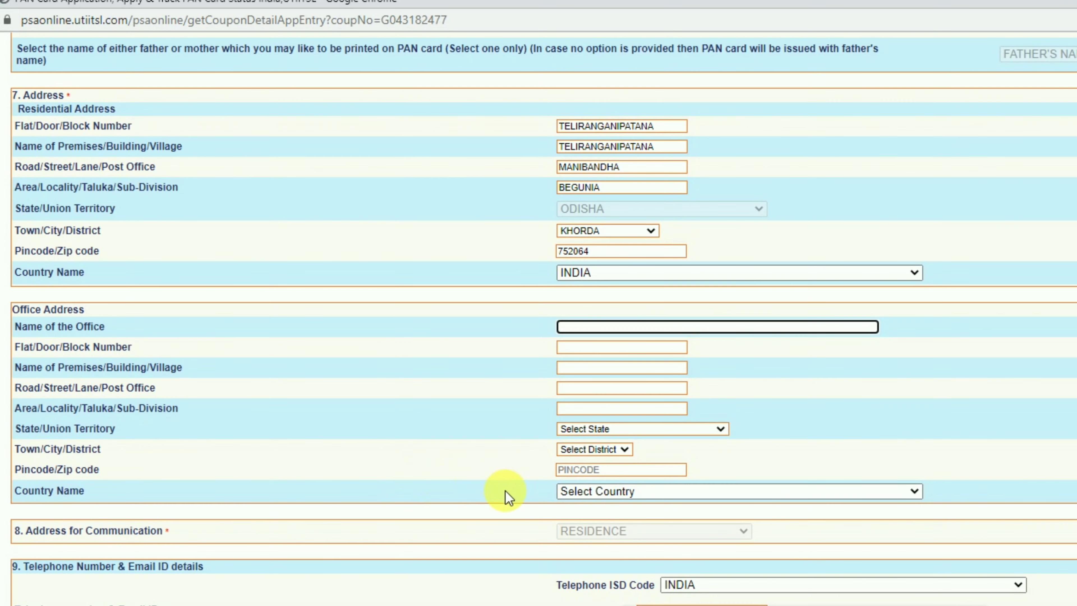
scroll(505, 491, down, 3)
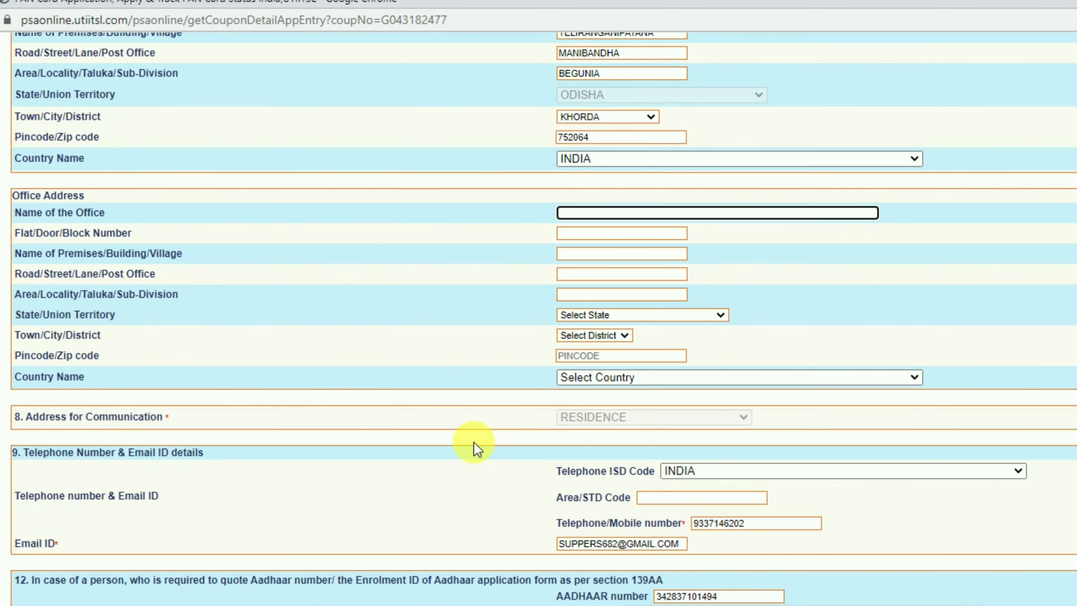
scroll(387, 443, down, 5)
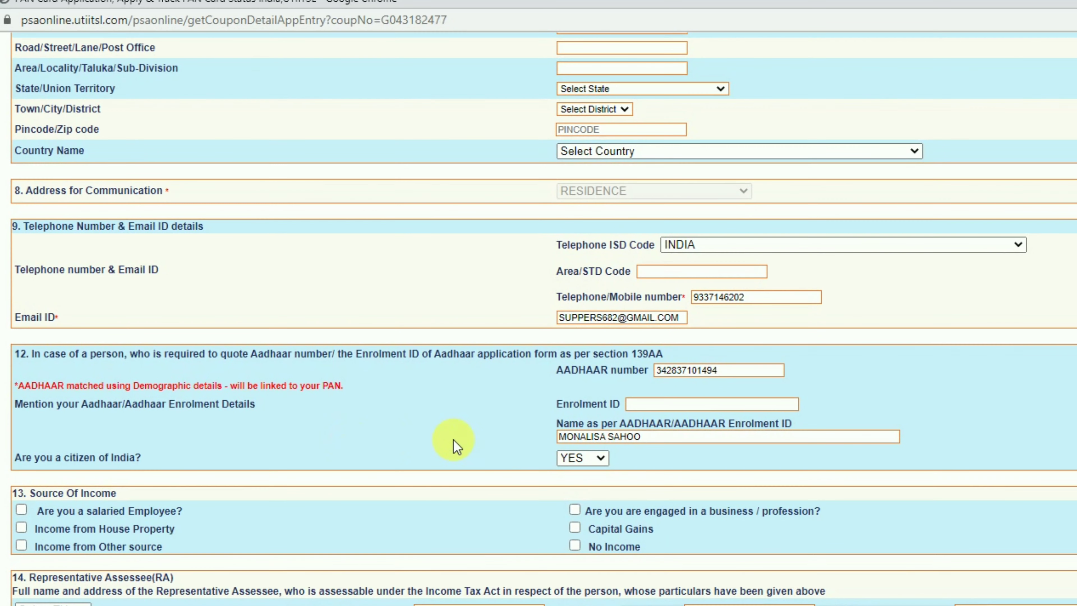
scroll(144, 509, down, 4)
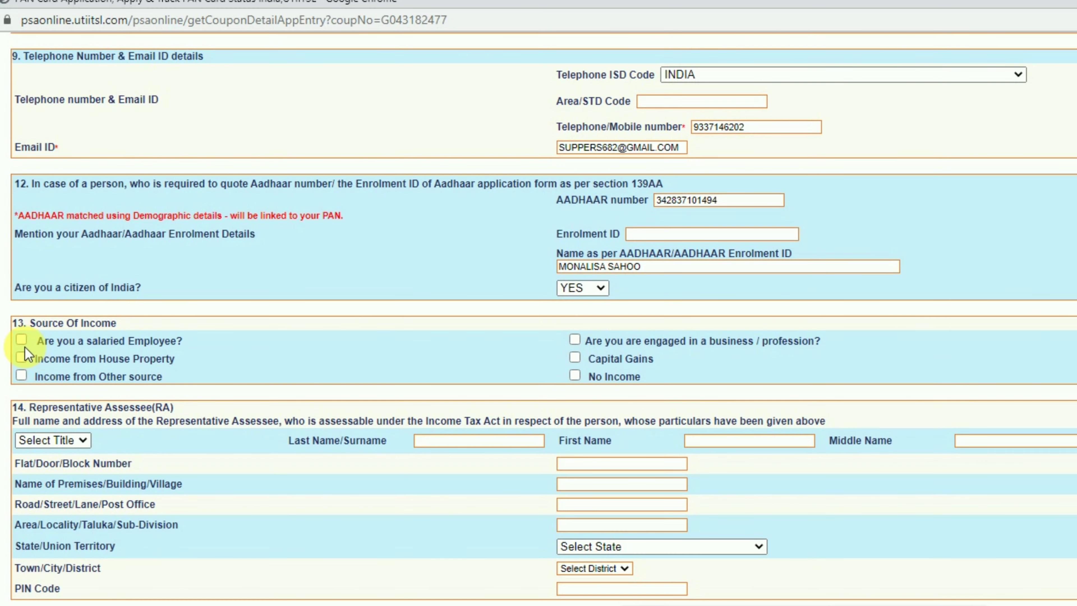
click(24, 375)
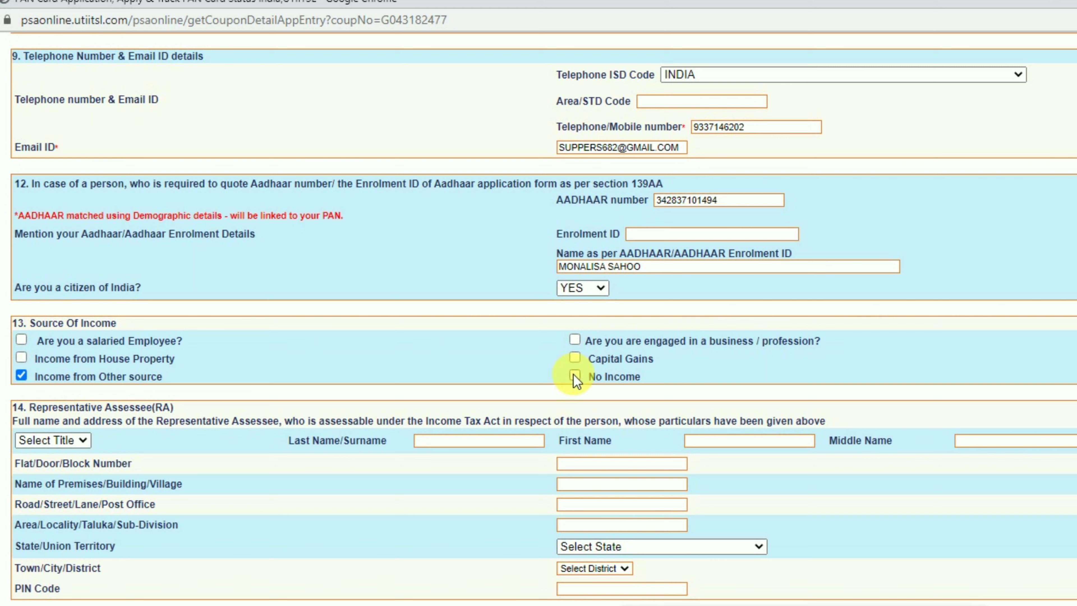
scroll(379, 320, down, 3)
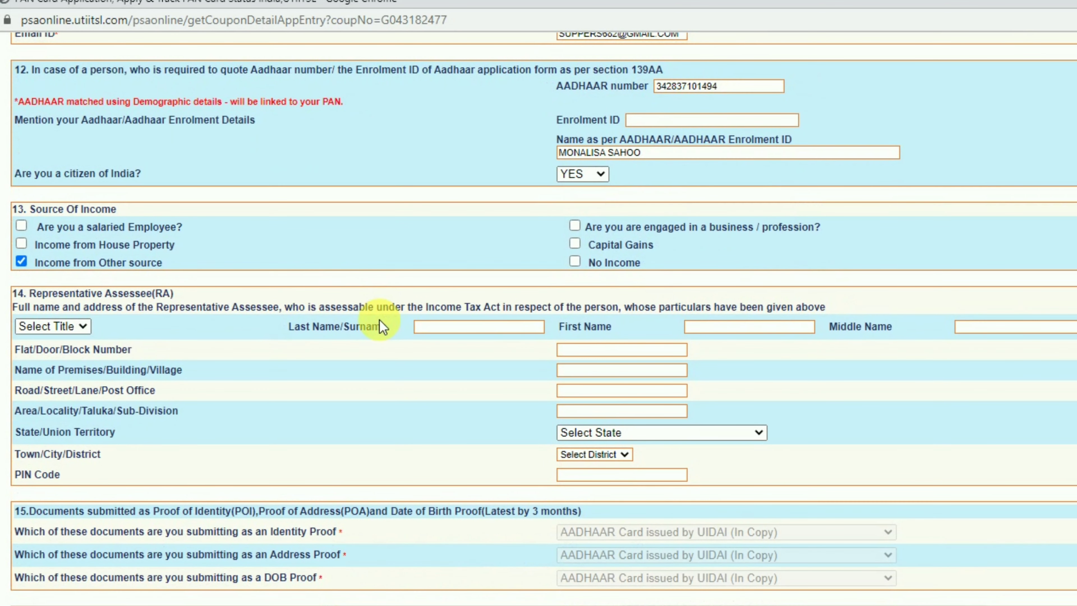
scroll(380, 320, down, 1)
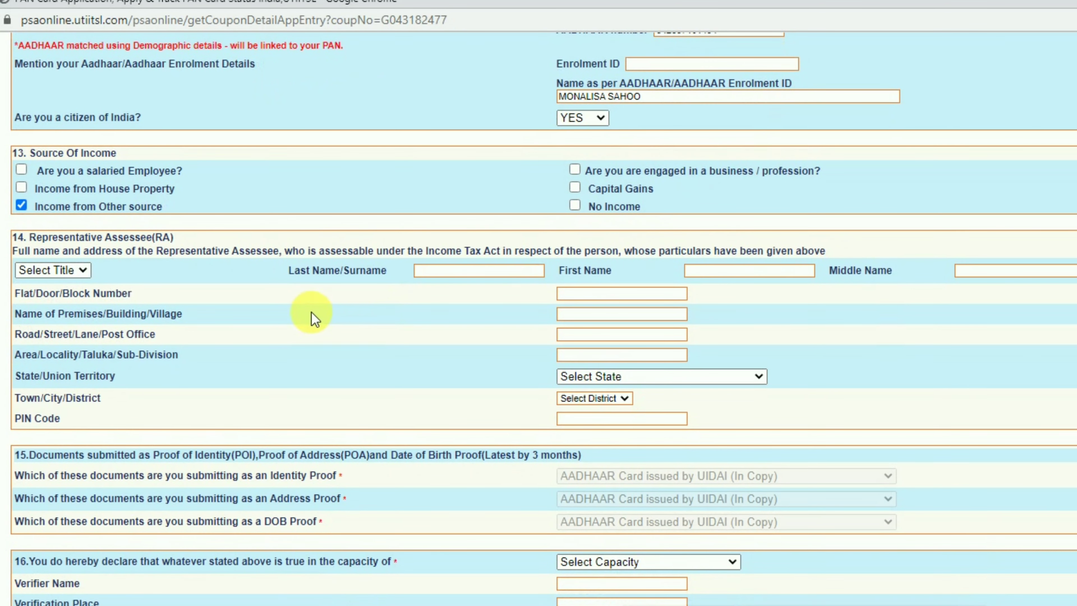
scroll(293, 317, down, 1)
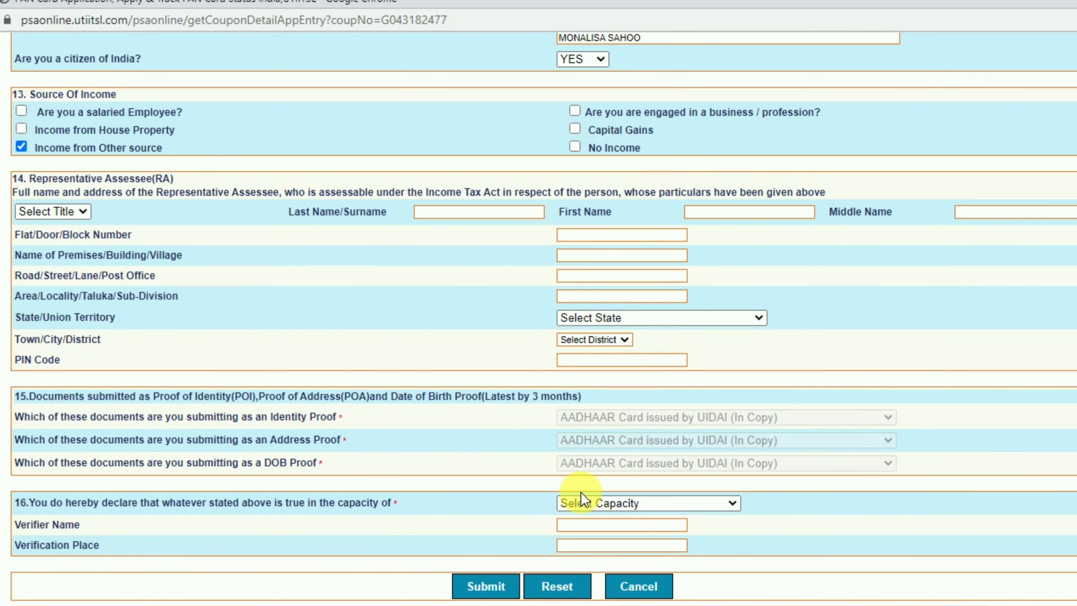
Declare capacity HIMSELF/HERSELF, set verification place 'begunia', and submit the form.
click(593, 502)
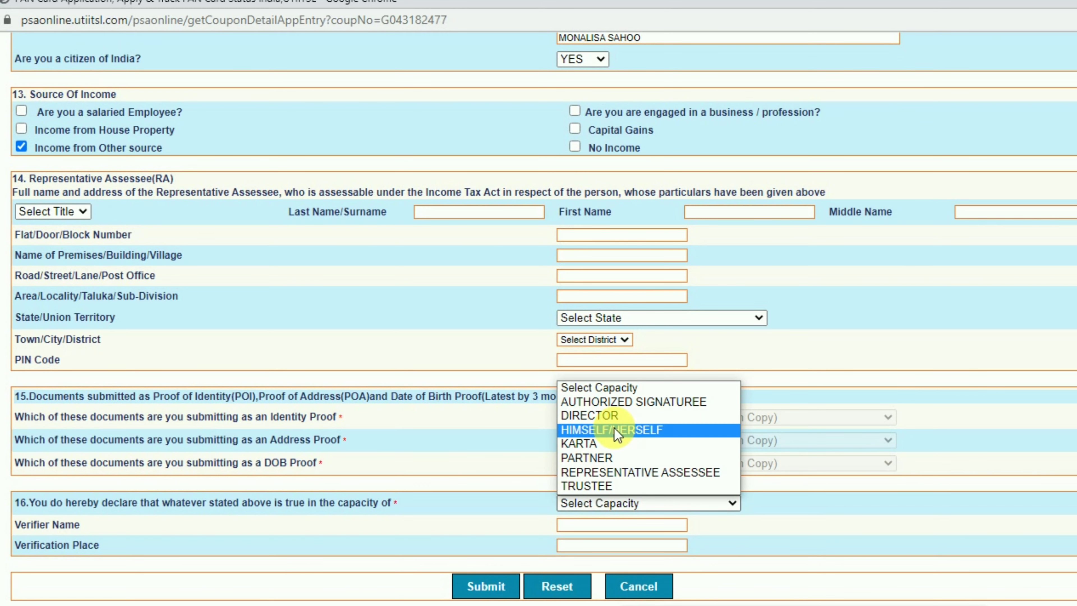
click(607, 430)
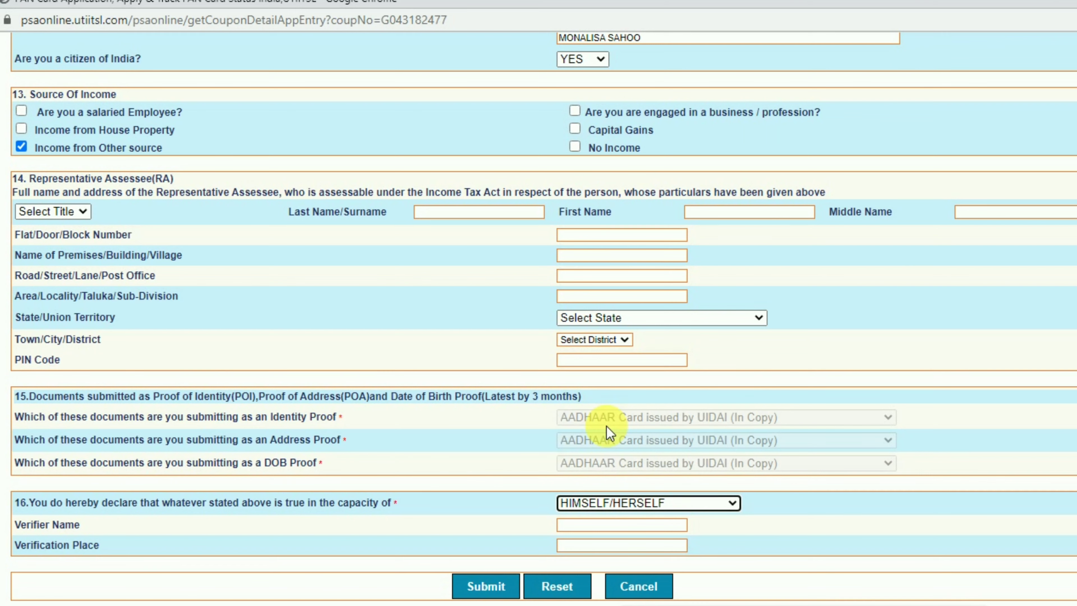
key(Tab)
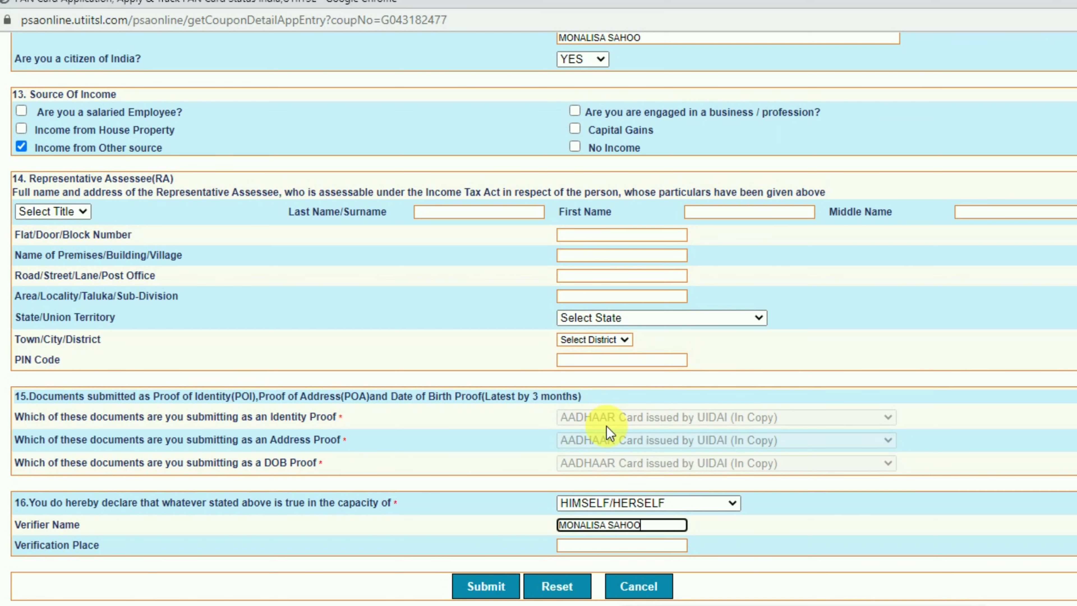
key(Tab)
text(begunia)
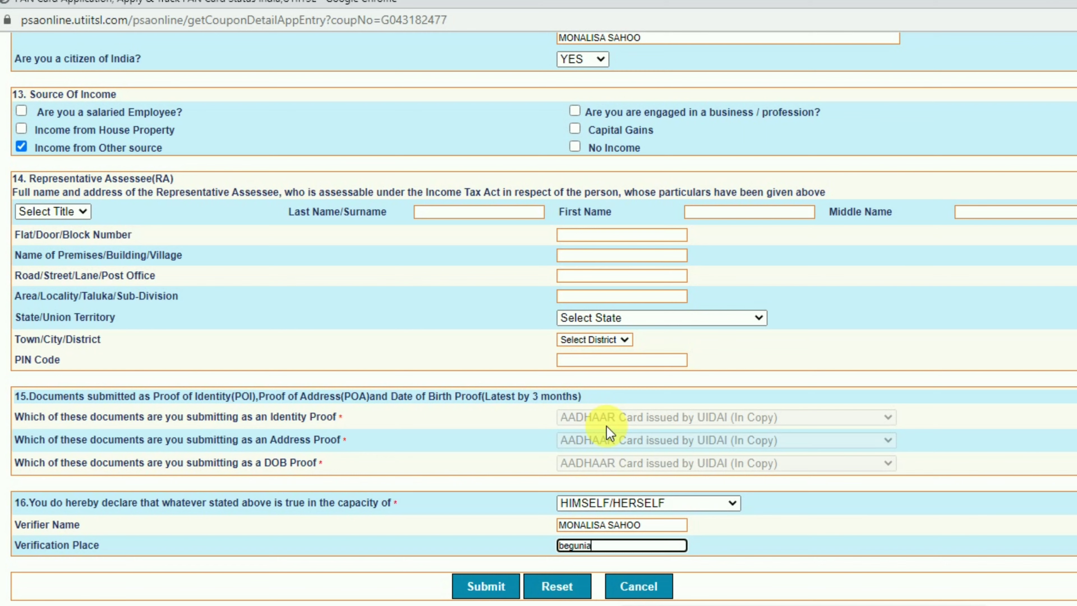
key(Tab)
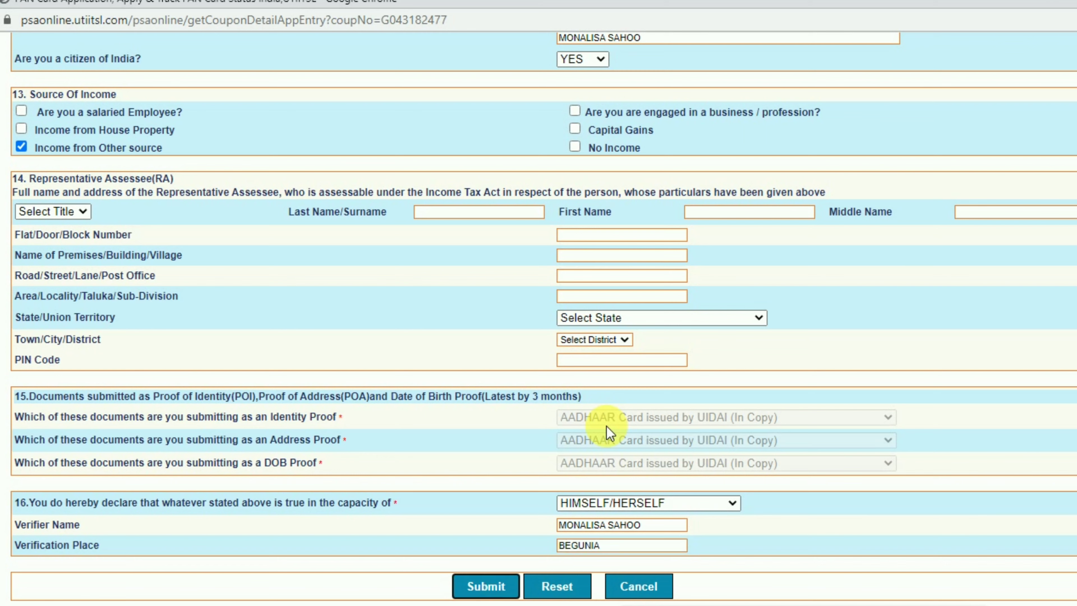
click(487, 587)
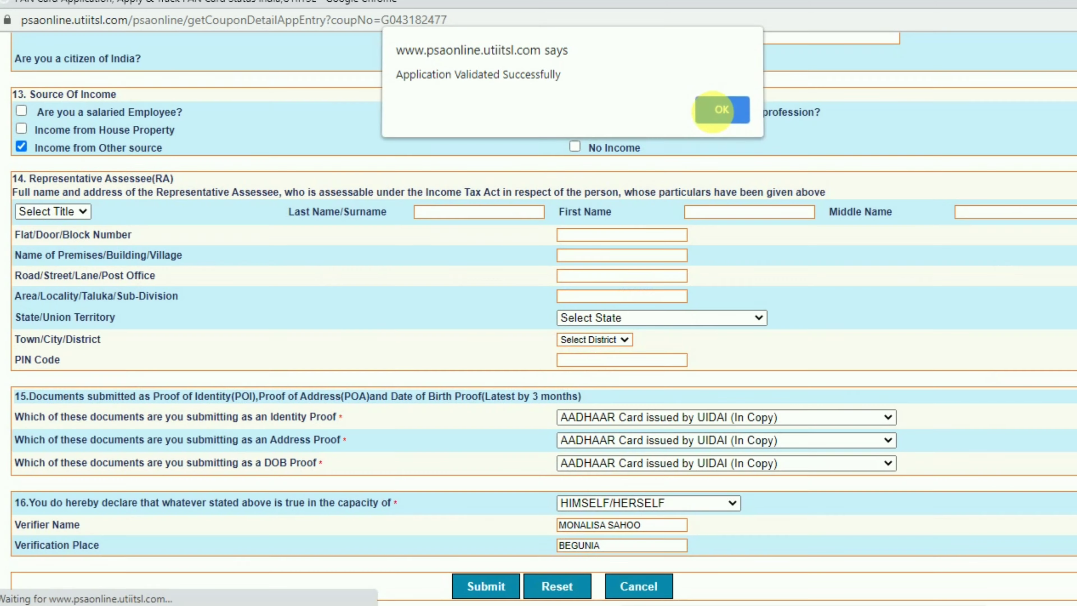
Acknowledge the successful validation alert and the submission confirmation.
click(716, 111)
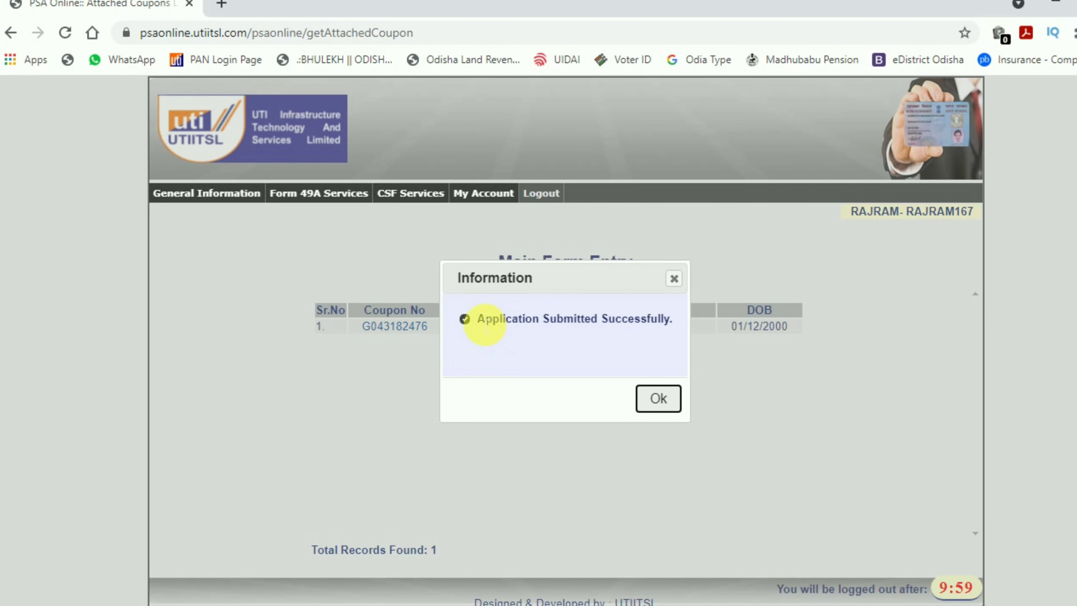
drag(479, 318, 689, 328)
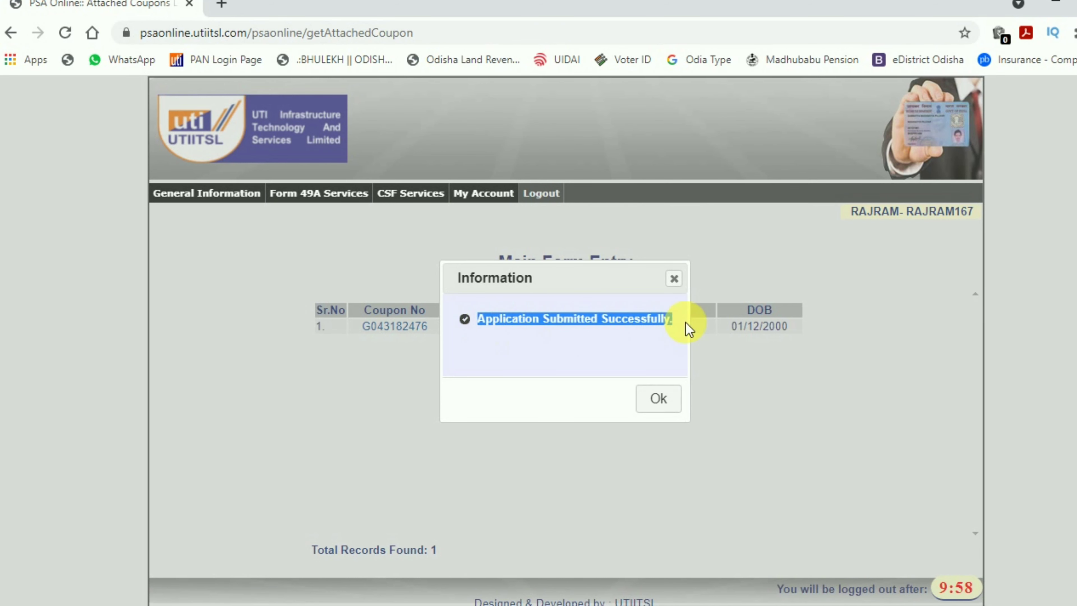
click(656, 401)
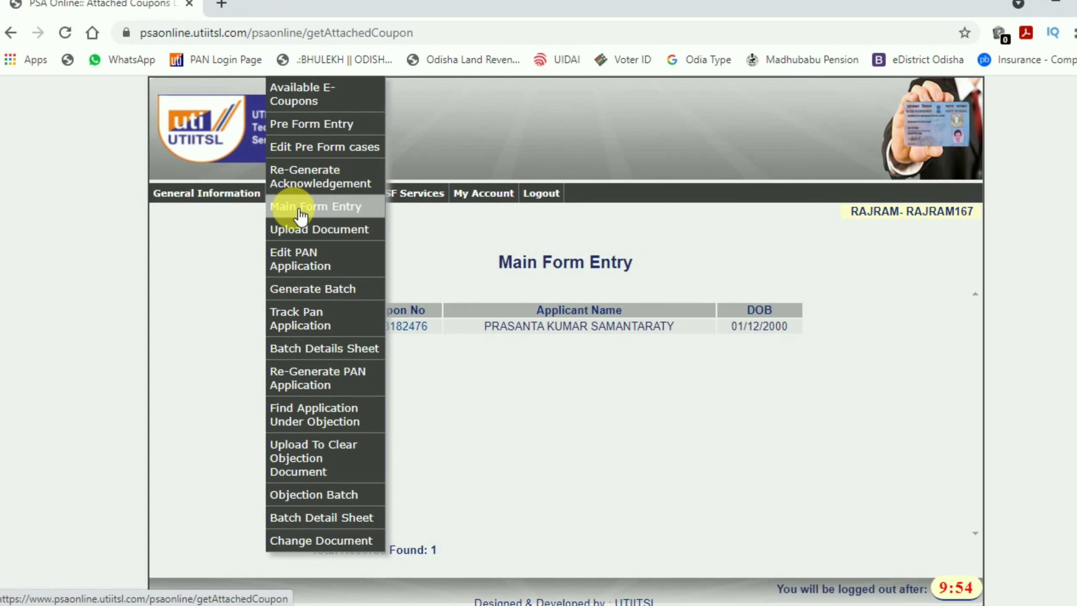
Return to Main Form Entry, then open Upload Document from Form 49A Services.
click(285, 208)
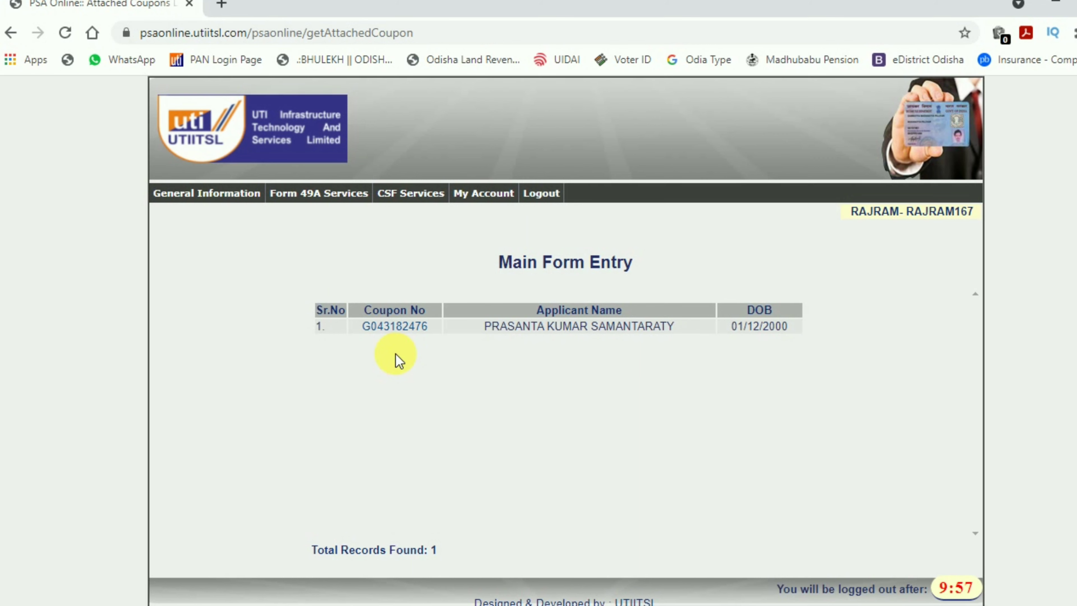
mouse_move(318, 193)
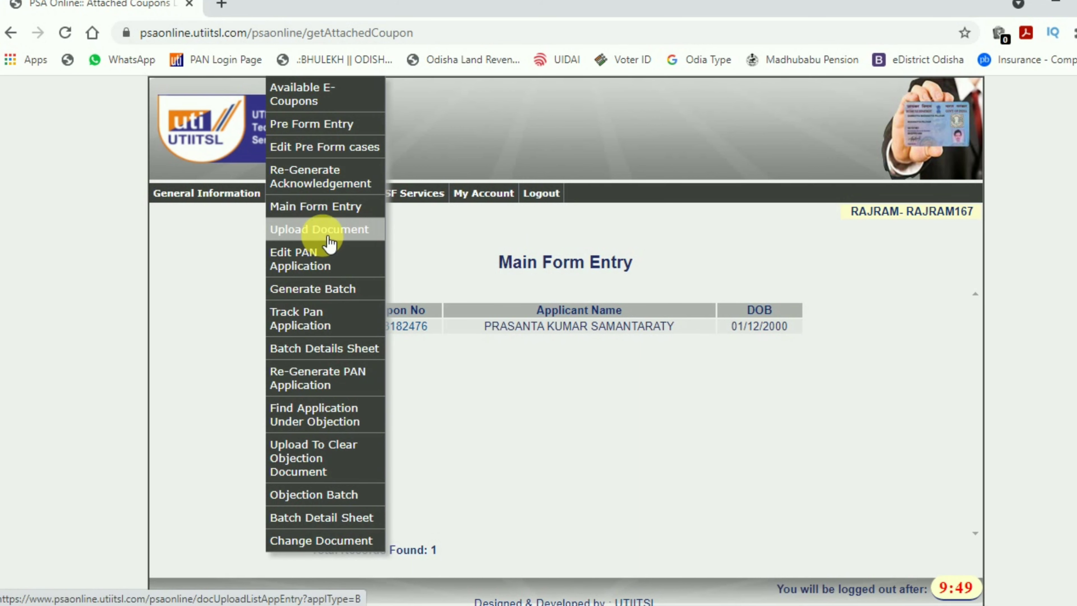
click(320, 231)
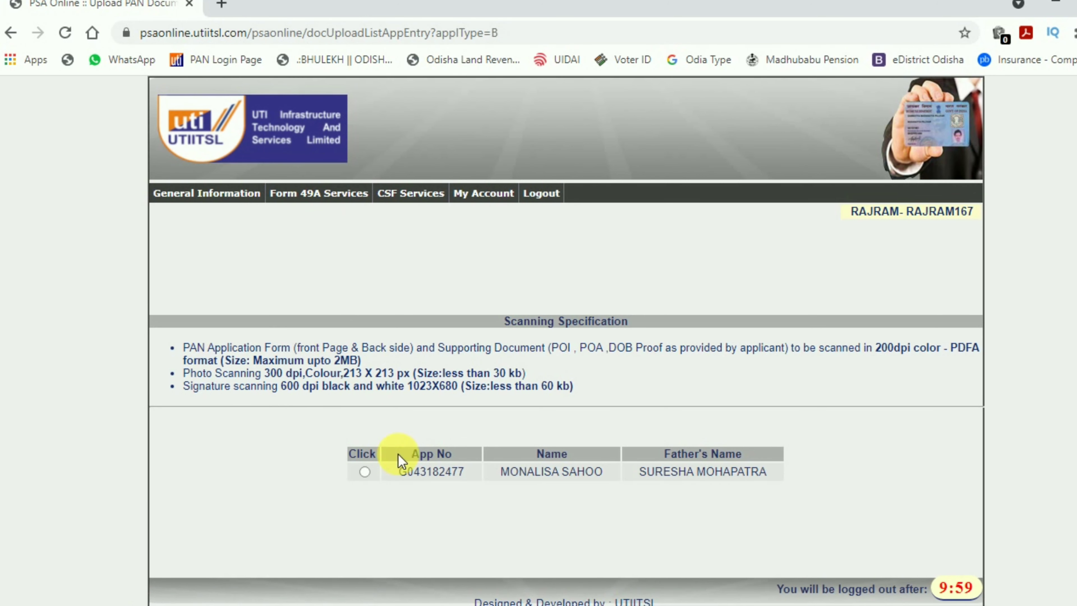
Review the 200 dpi PDFA scanning requirements for the application form and supporting documents.
scroll(547, 494, down, 2)
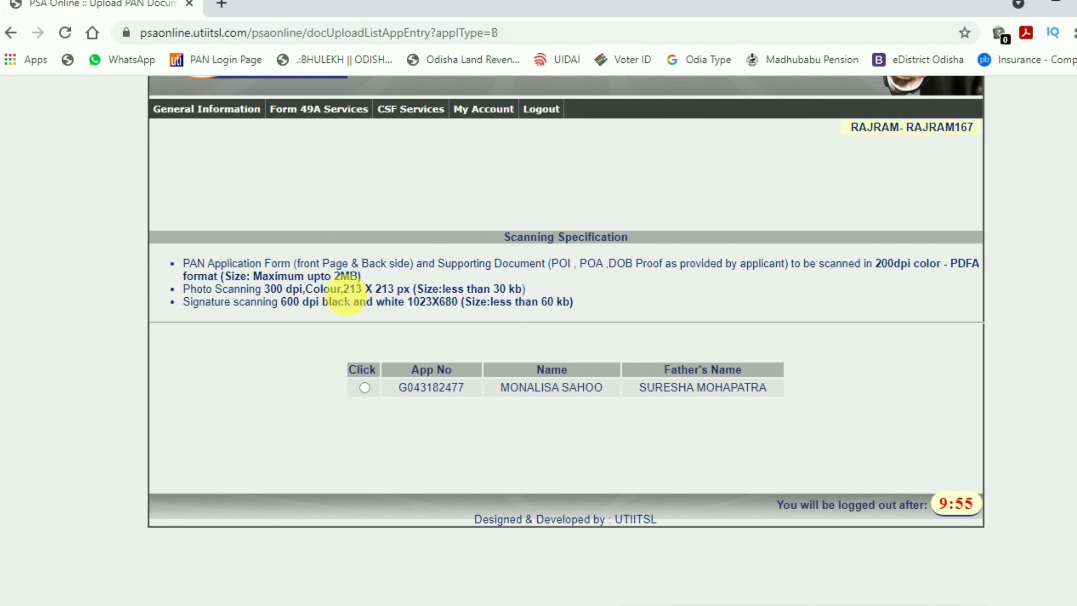
drag(214, 263, 784, 274)
drag(830, 264, 925, 269)
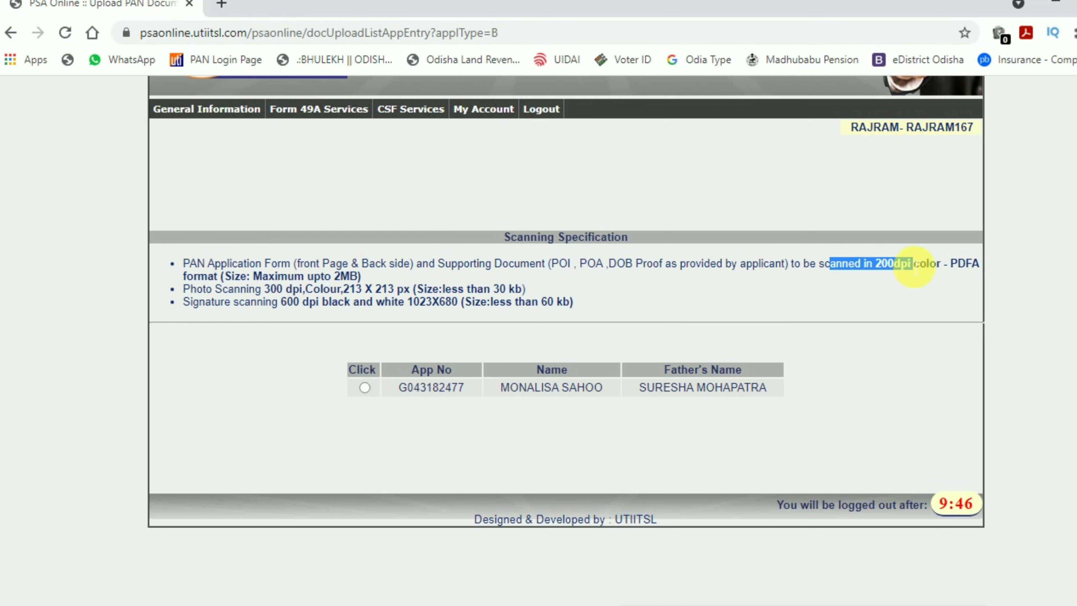
click(958, 271)
double_click(957, 270)
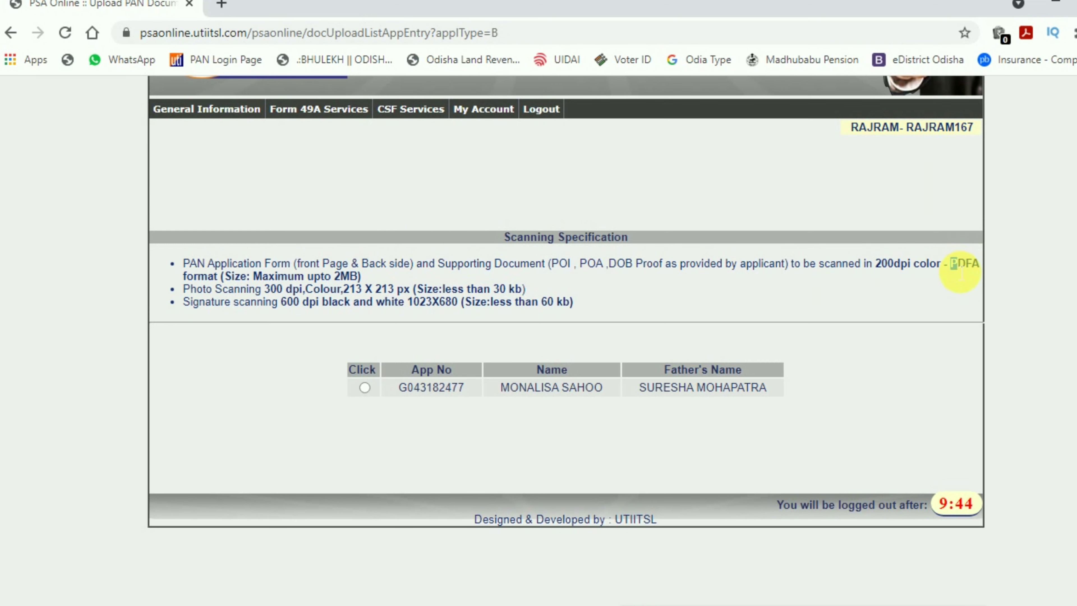
drag(983, 265, 971, 264)
click(937, 282)
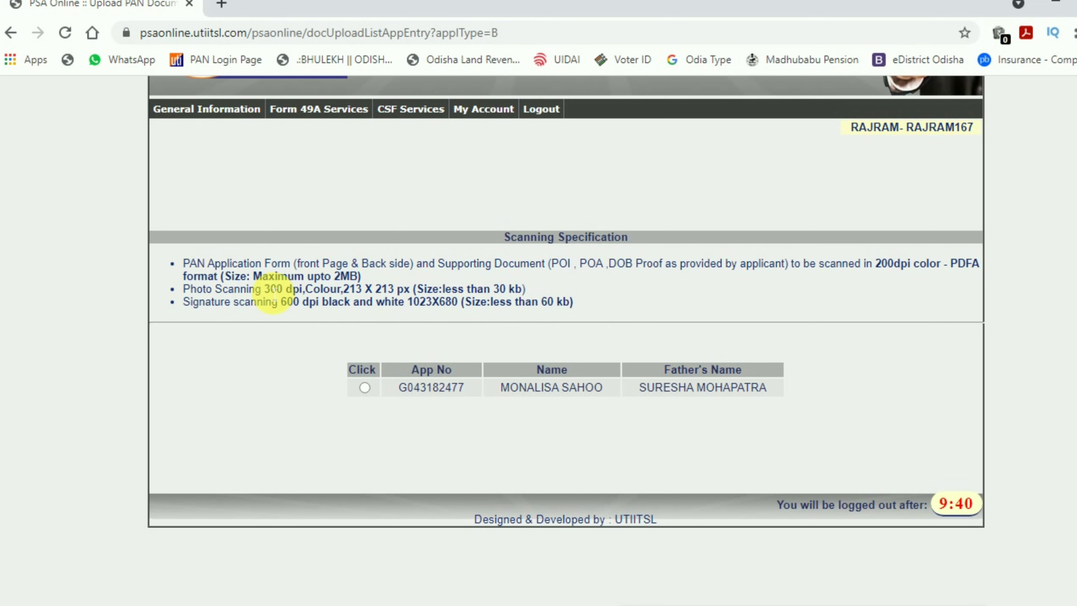
Review the photo's 300 dpi, 30 kb limit and the signature's 600 dpi black-and-white specs.
drag(273, 293, 403, 290)
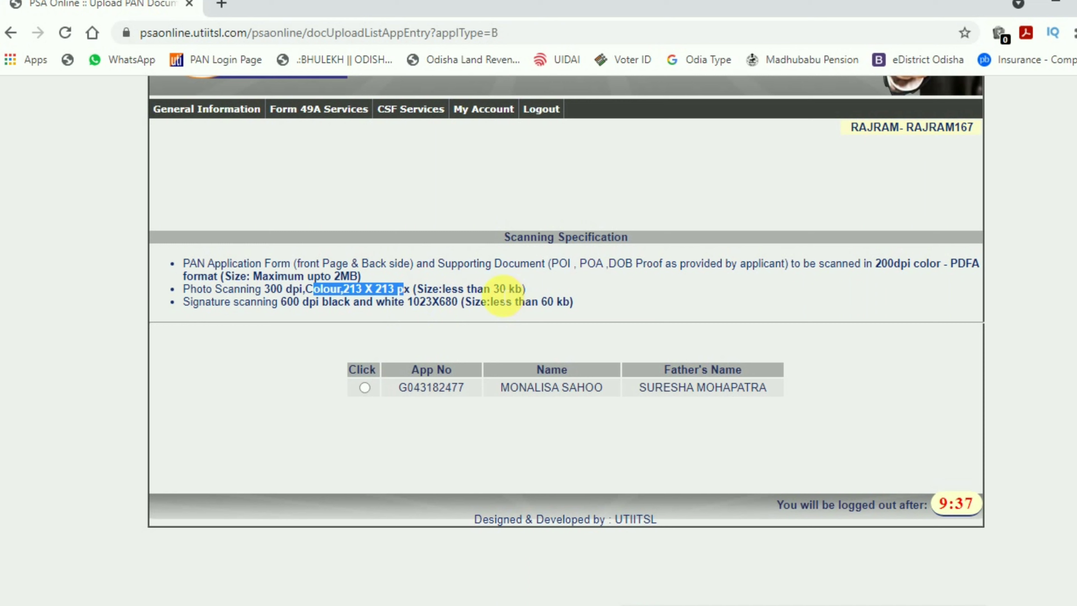
drag(493, 290, 554, 290)
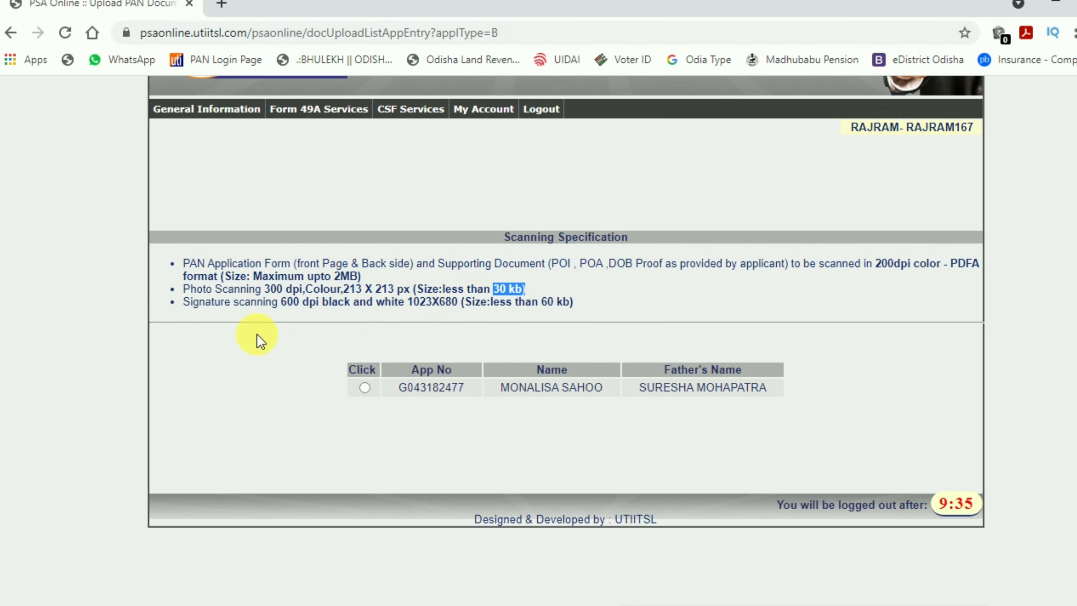
mouse_move(280, 321)
mouse_down()
mouse_move(288, 306)
mouse_move(361, 312)
mouse_up()
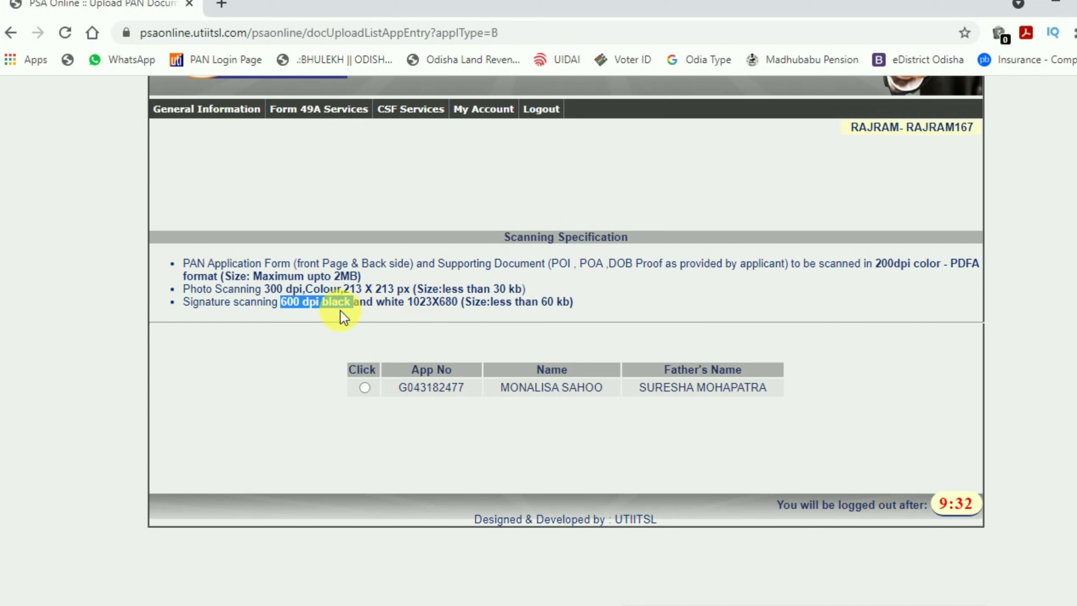
drag(322, 301, 574, 302)
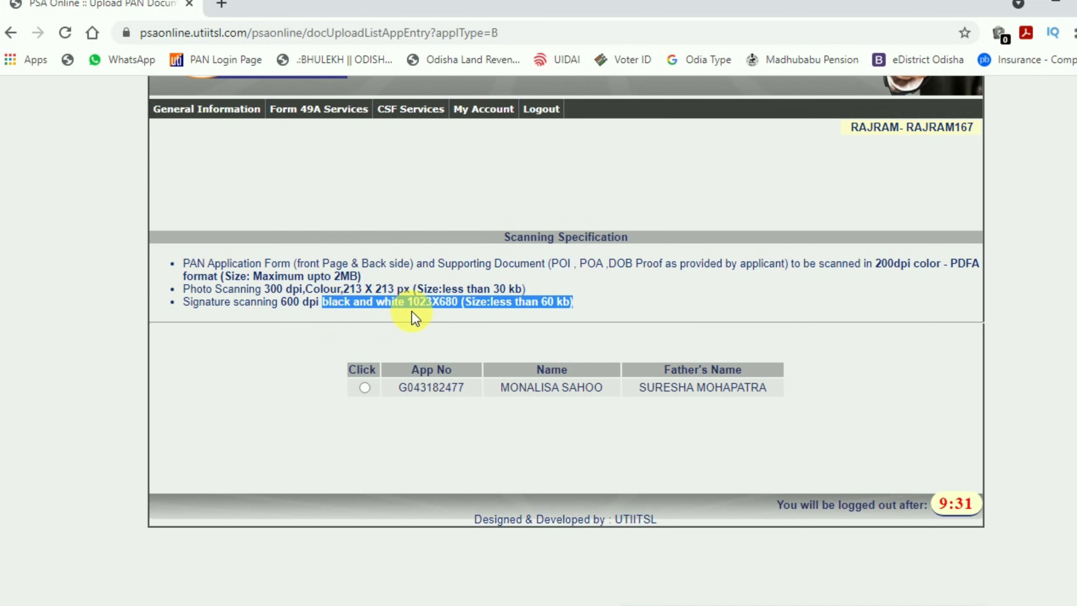
click(417, 311)
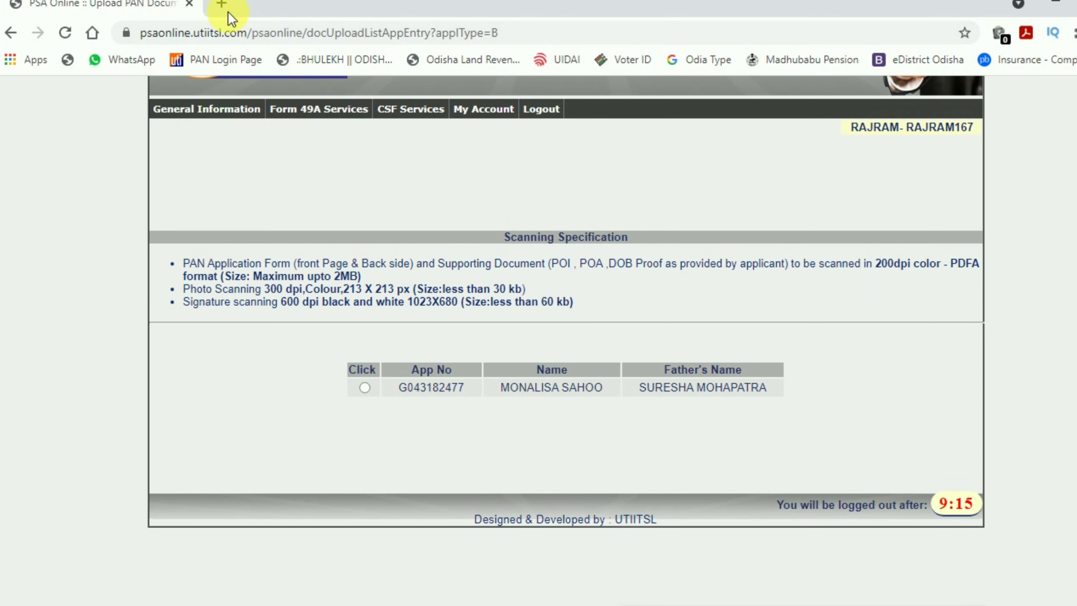
Open combinepdf.com in a new tab and upload the scan Image.jpg.
click(221, 5)
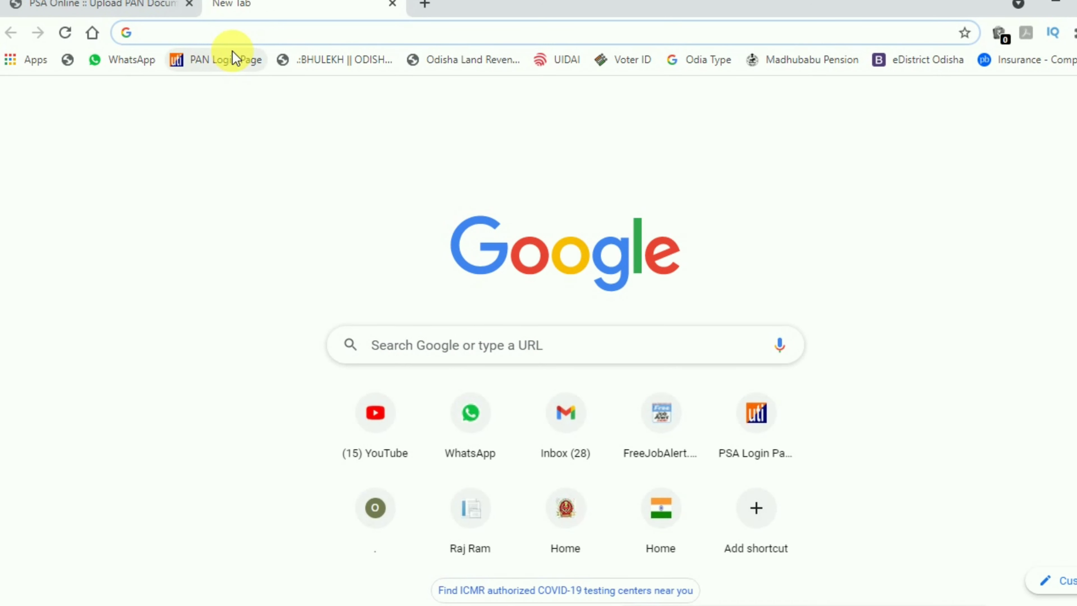
text(combinepdf.com)
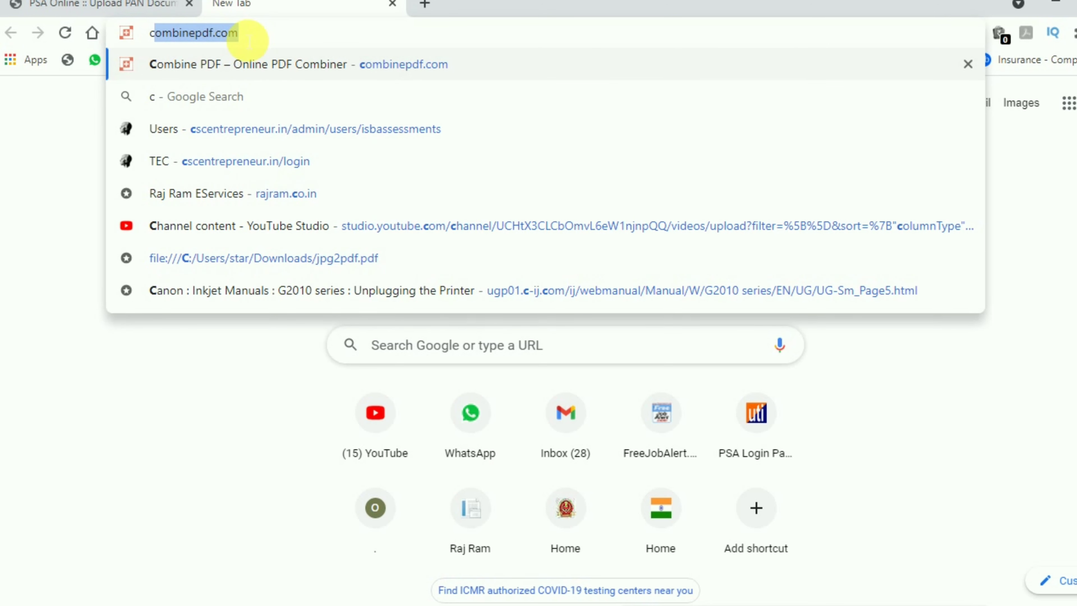
key(Return)
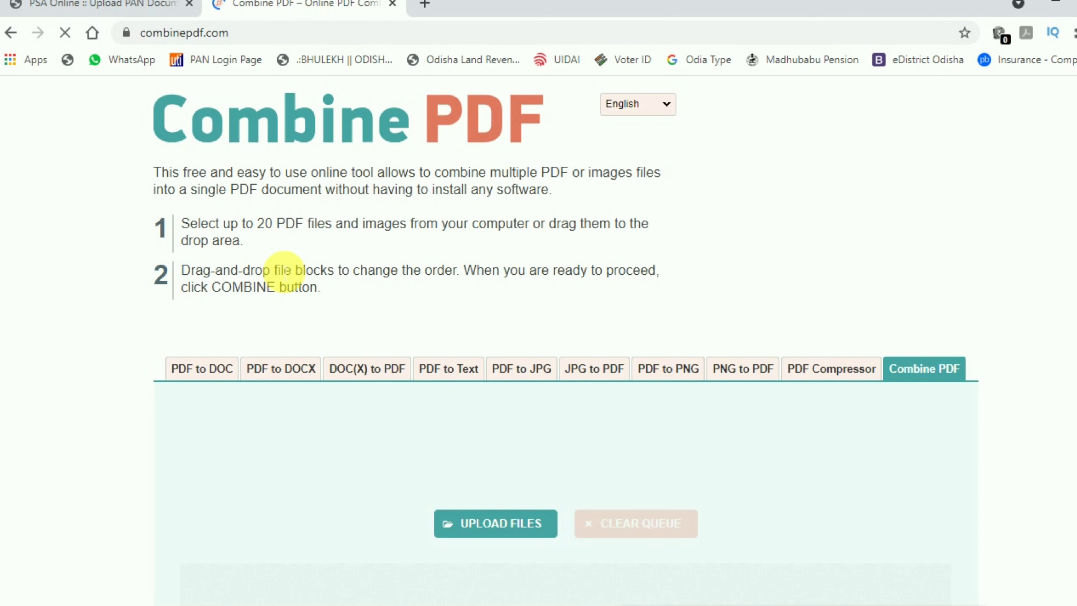
scroll(284, 272, down, 3)
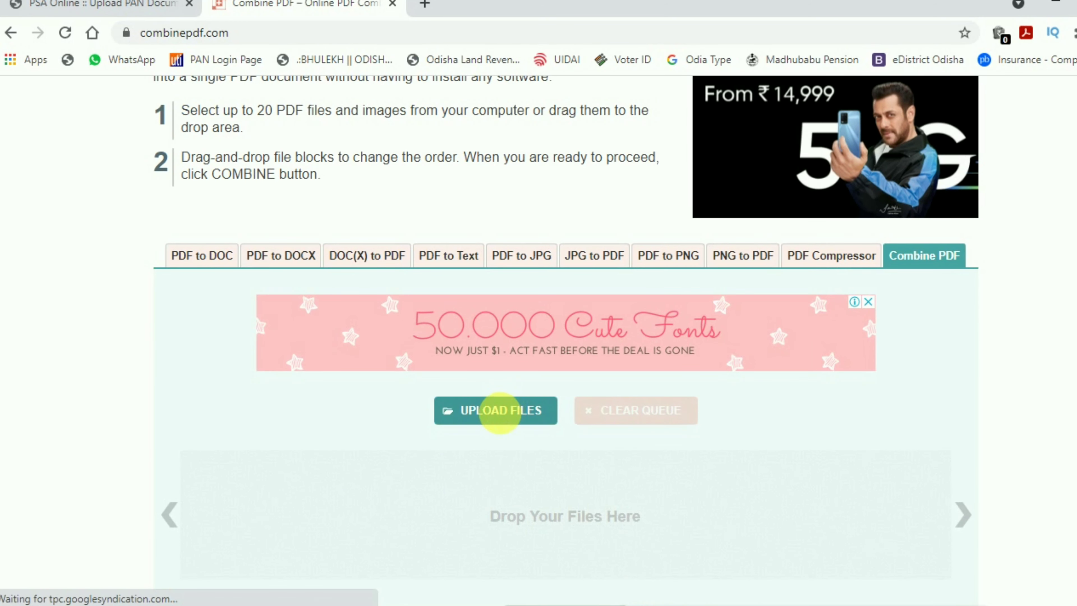
click(401, 430)
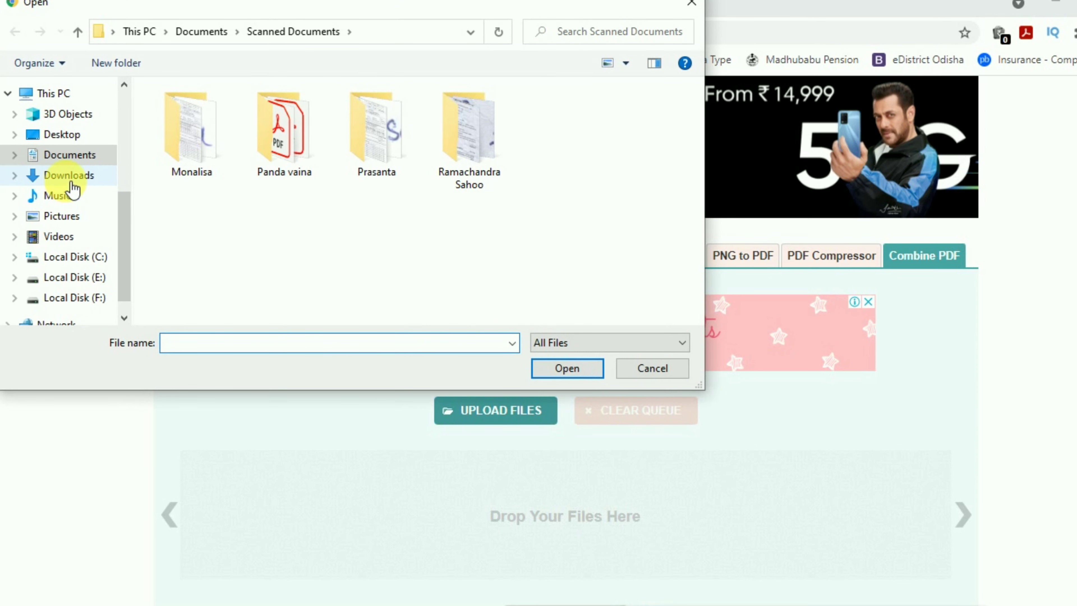
click(214, 142)
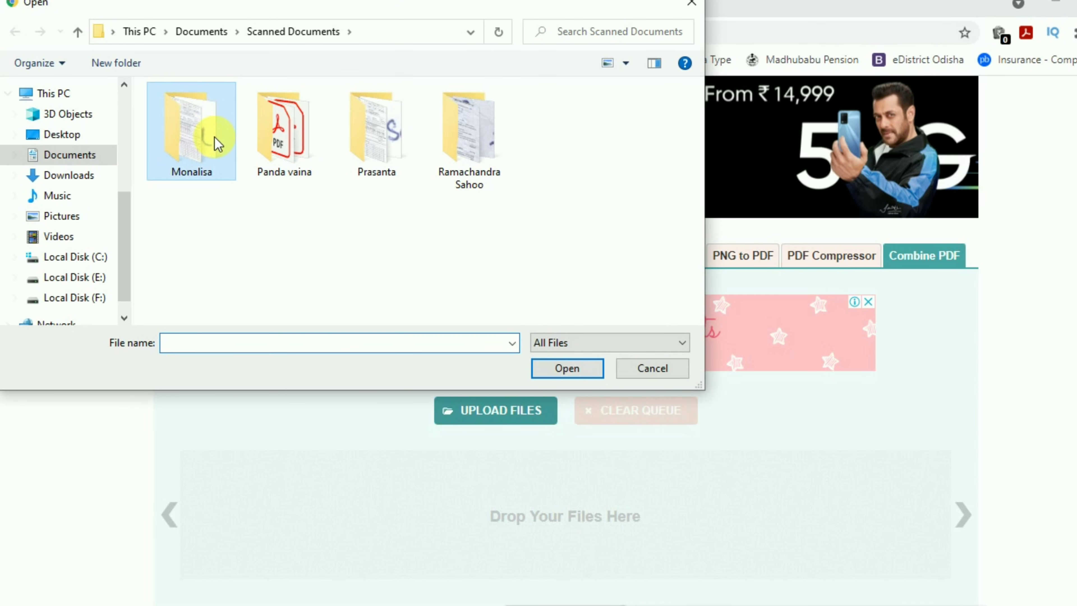
double_click(214, 141)
click(559, 123)
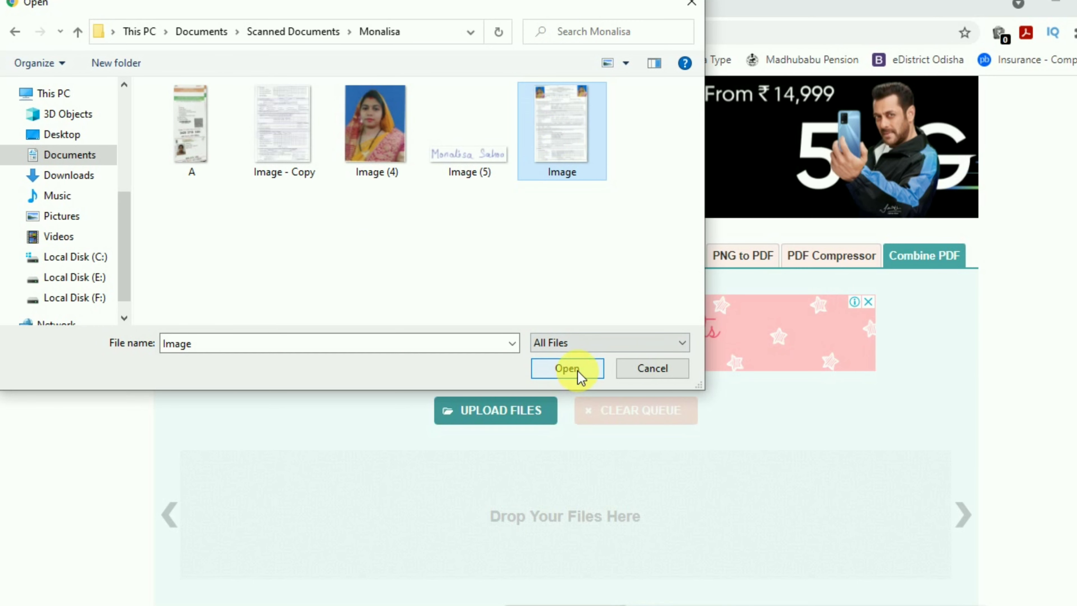
click(567, 369)
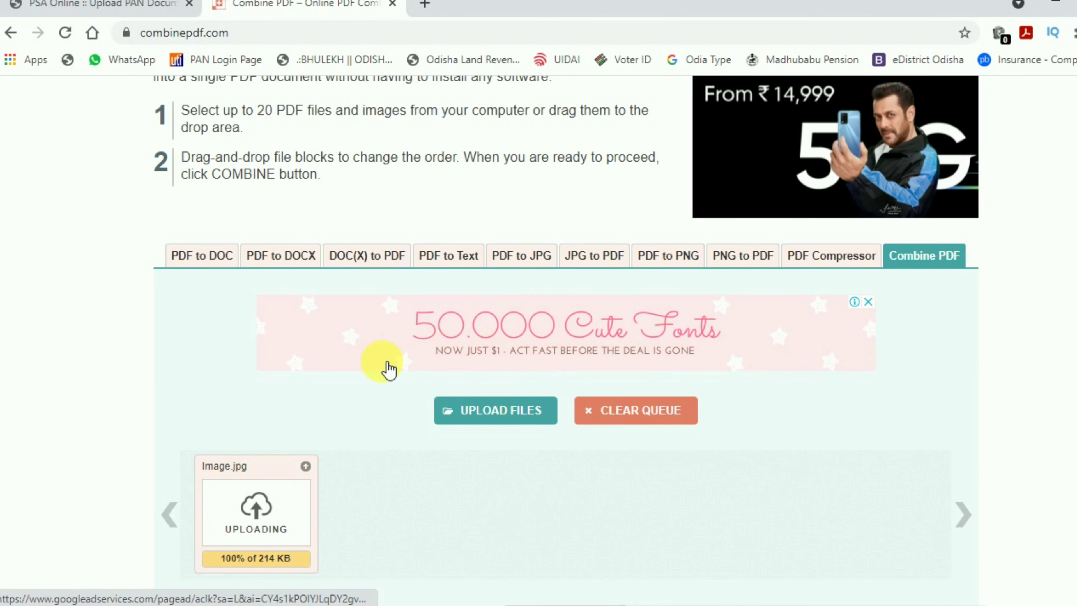
Add the scans Image - Copy.jpg and A.jpeg to the upload list.
scroll(390, 437, down, 1)
click(473, 353)
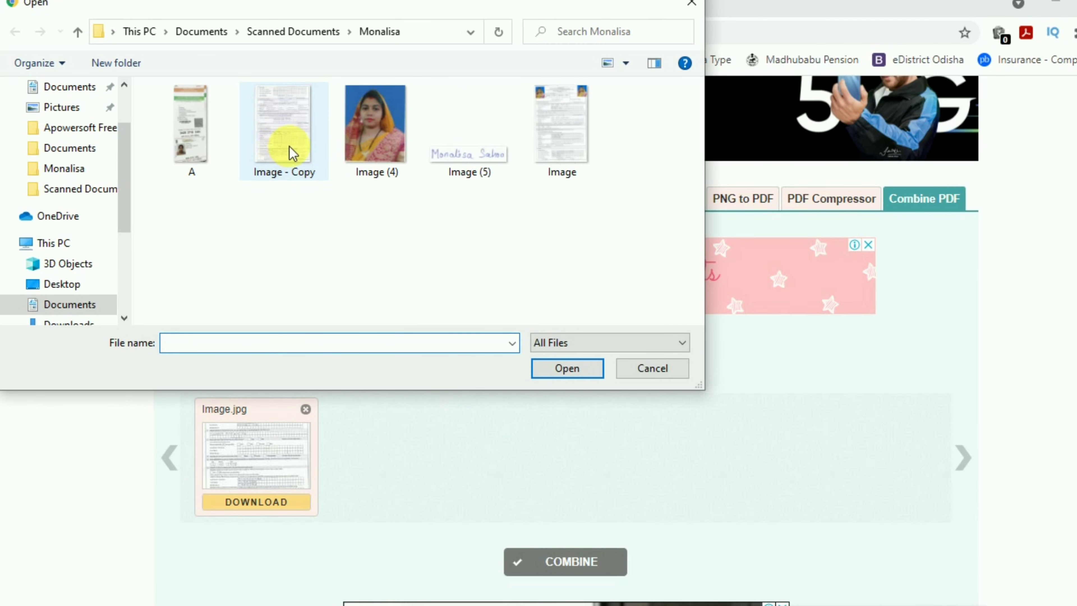
click(278, 150)
click(543, 367)
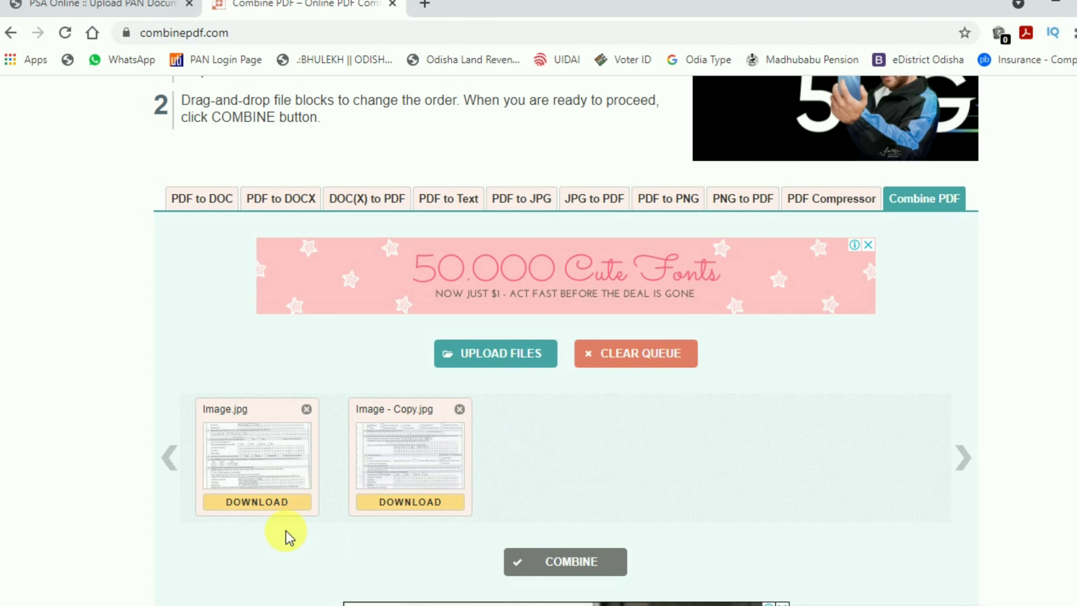
click(542, 364)
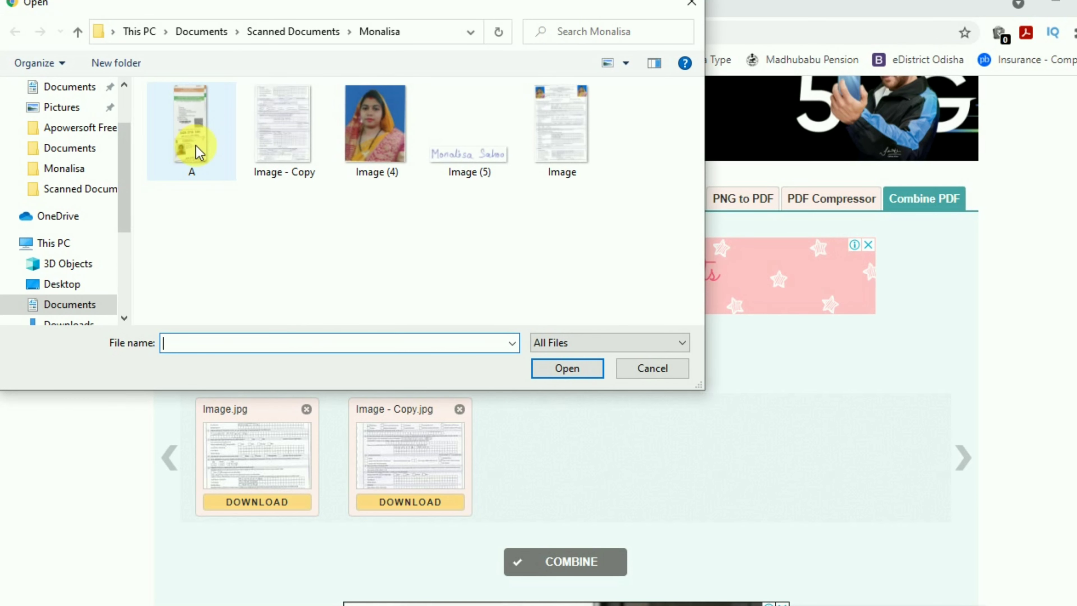
click(196, 147)
click(538, 369)
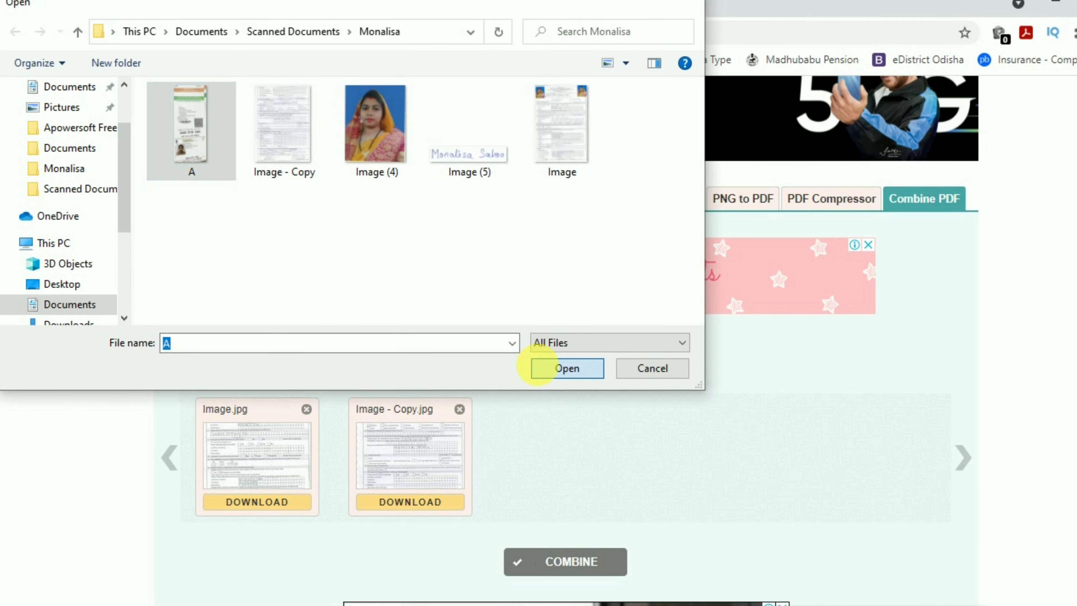
Combine the three scans into combinepdf.pdf and go to the PDF Compressor.
scroll(72, 360, down, 3)
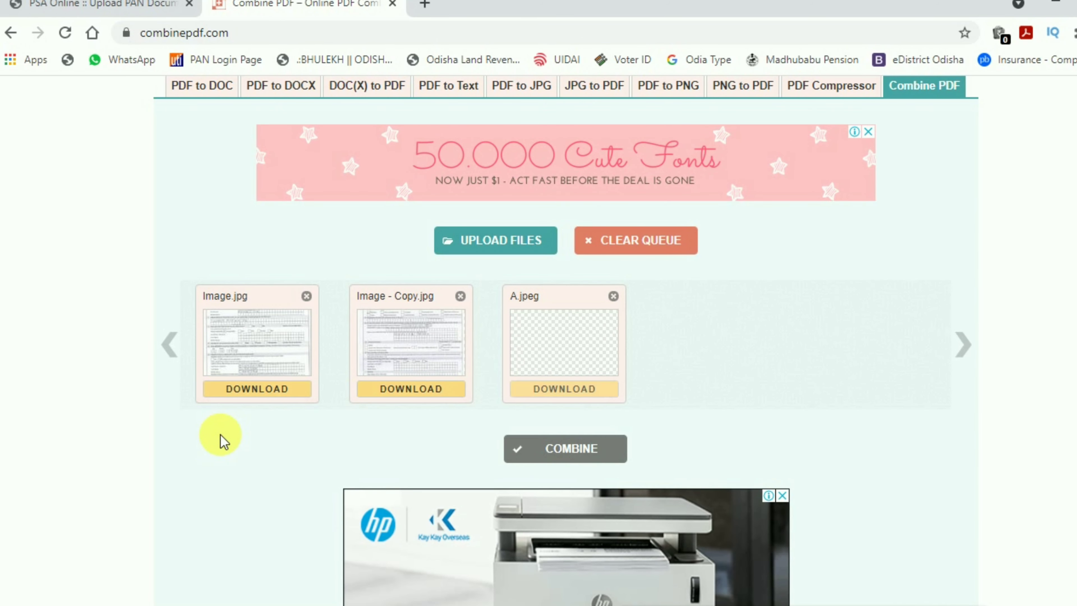
click(621, 457)
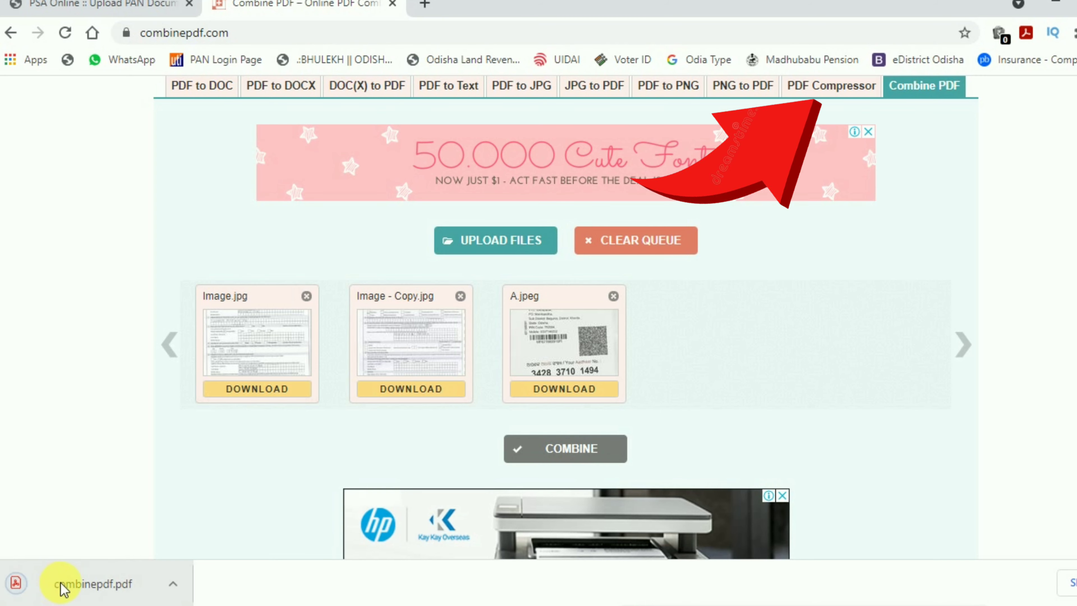
click(831, 85)
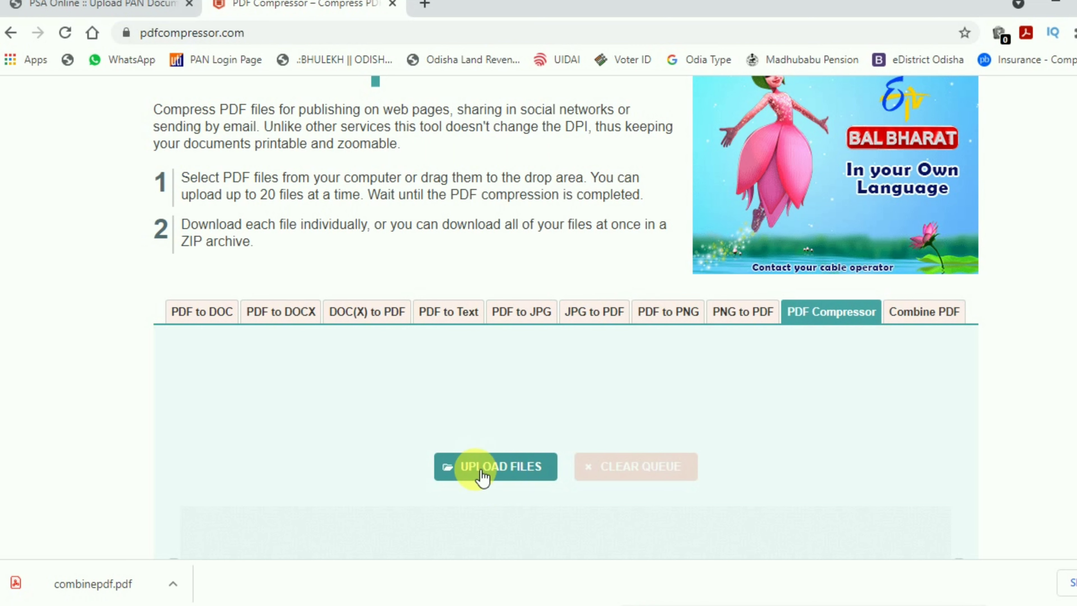
Check the 213 X 213 px, 300 dpi photo requirement, then return to Photoshop.
click(107, 9)
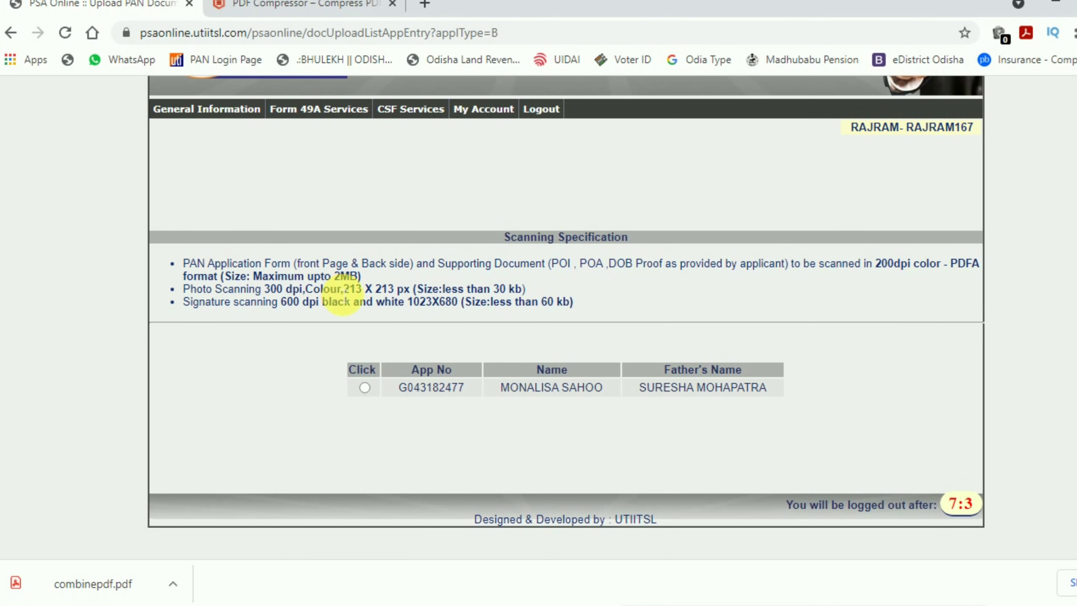
drag(354, 300, 417, 299)
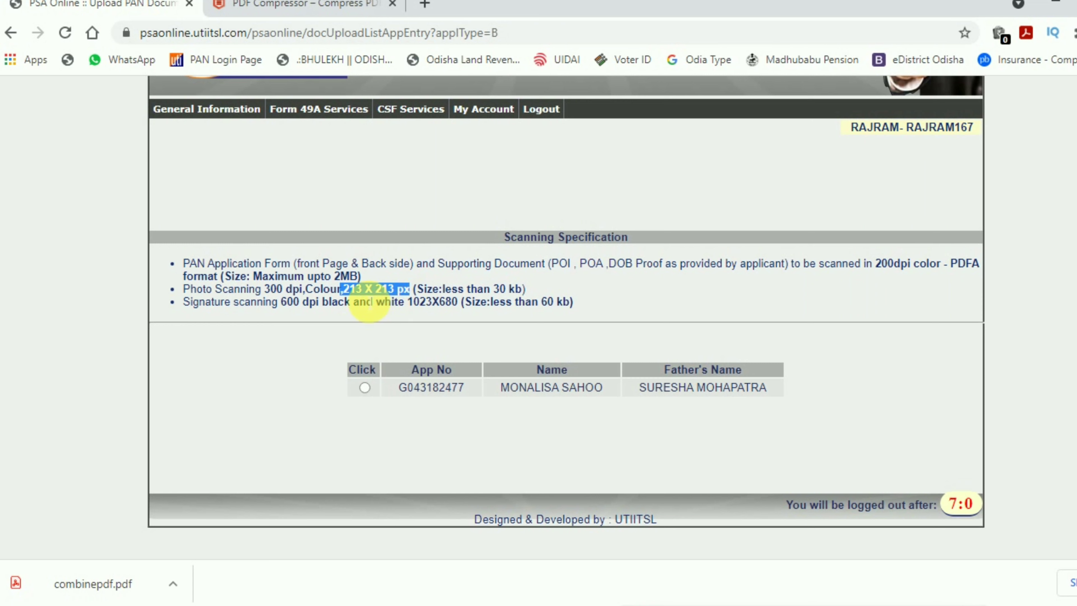
click(350, 301)
drag(352, 301, 405, 301)
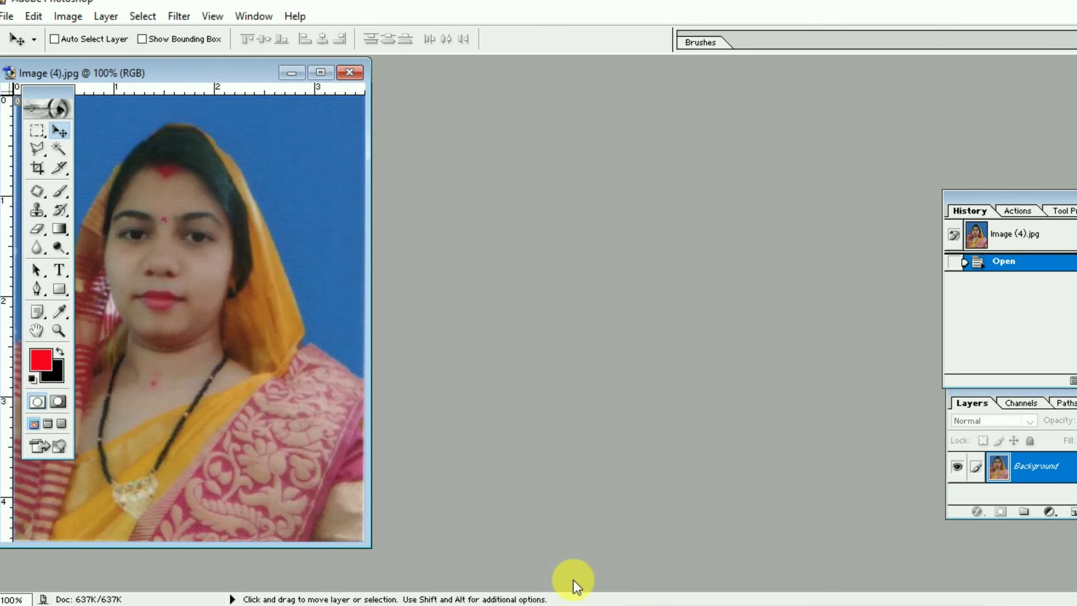
mouse_move(594, 601)
click(568, 552)
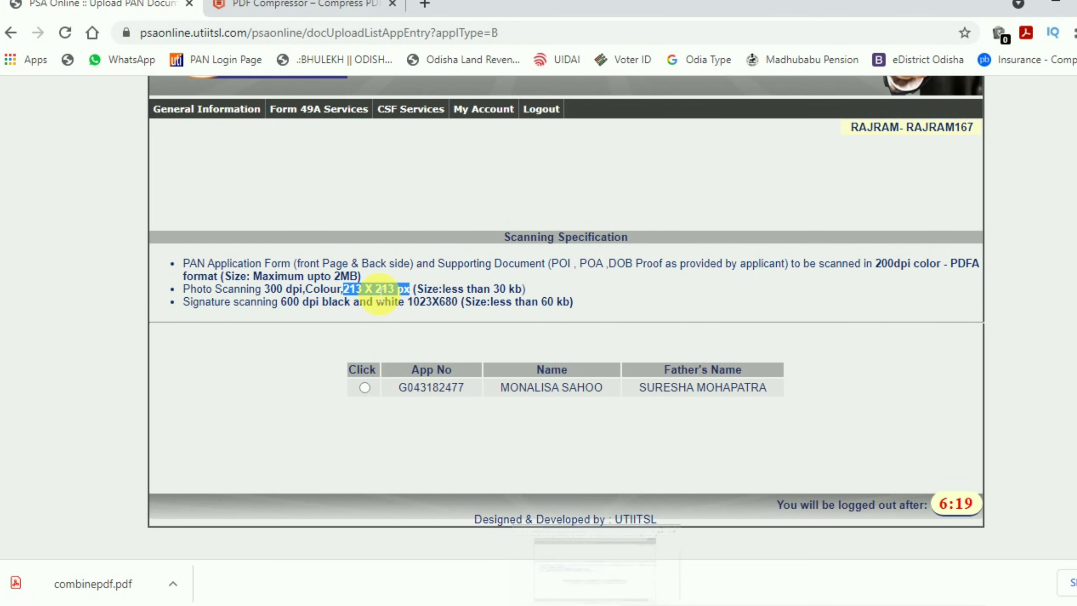
click(373, 294)
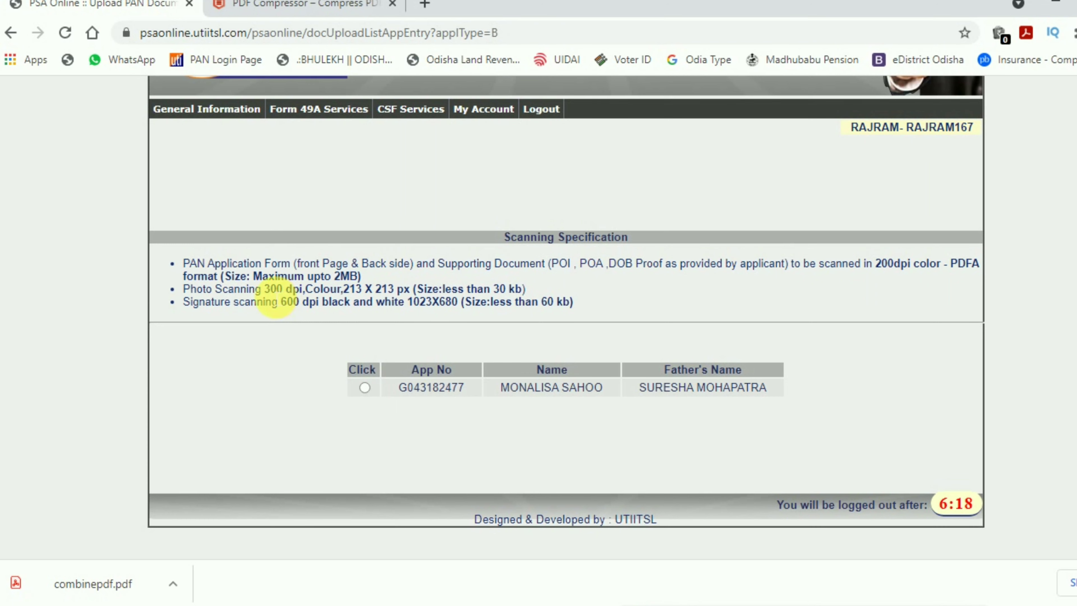
drag(270, 289, 299, 289)
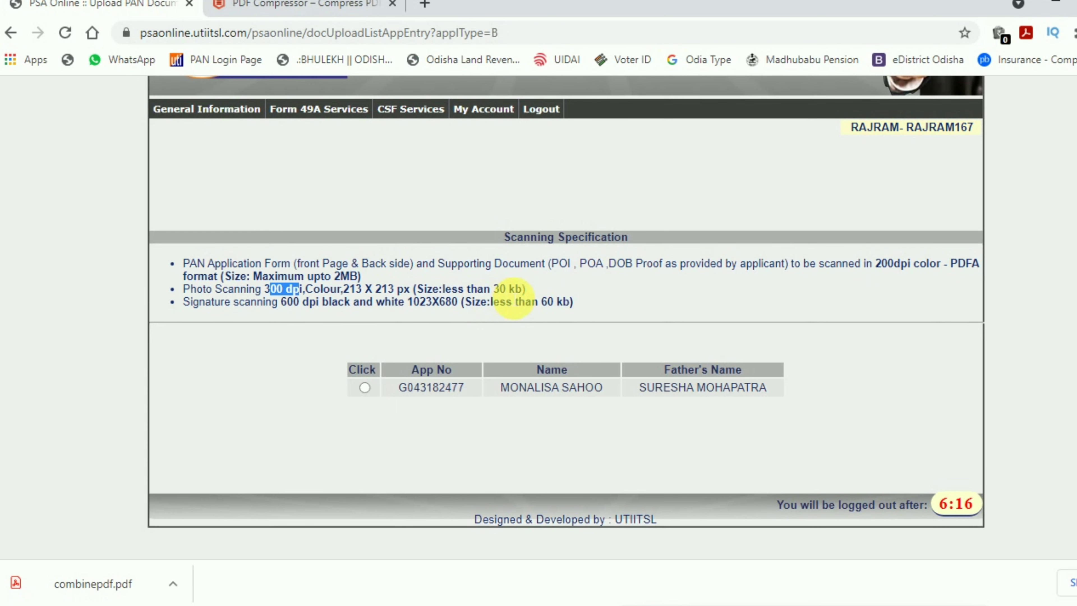
key(alt+Tab)
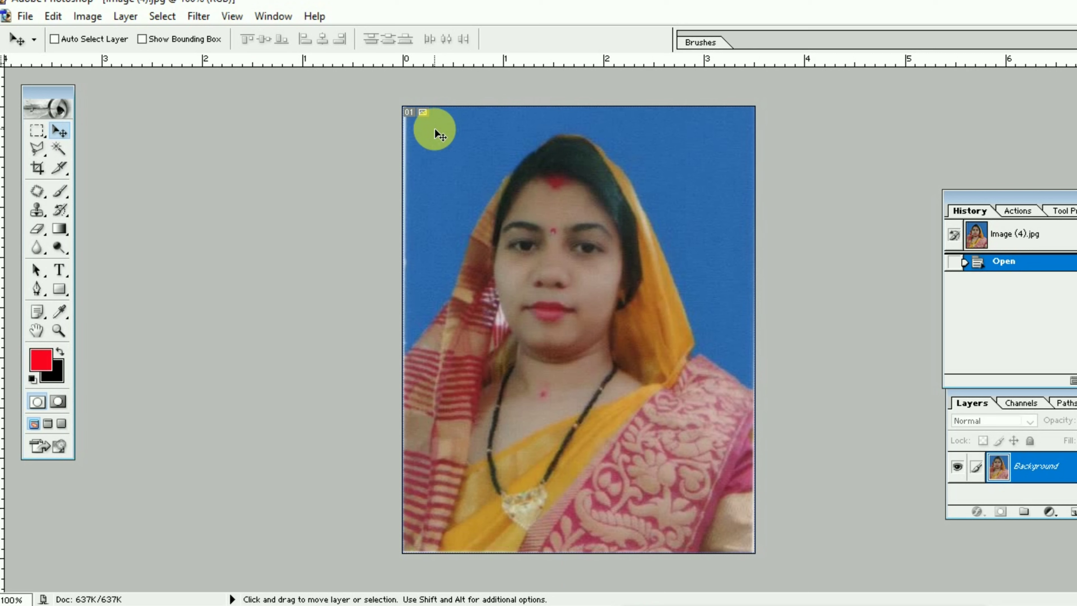
Resize Image (4).jpg to 213 × 213 pixels at 300 pixels/inch.
click(100, 20)
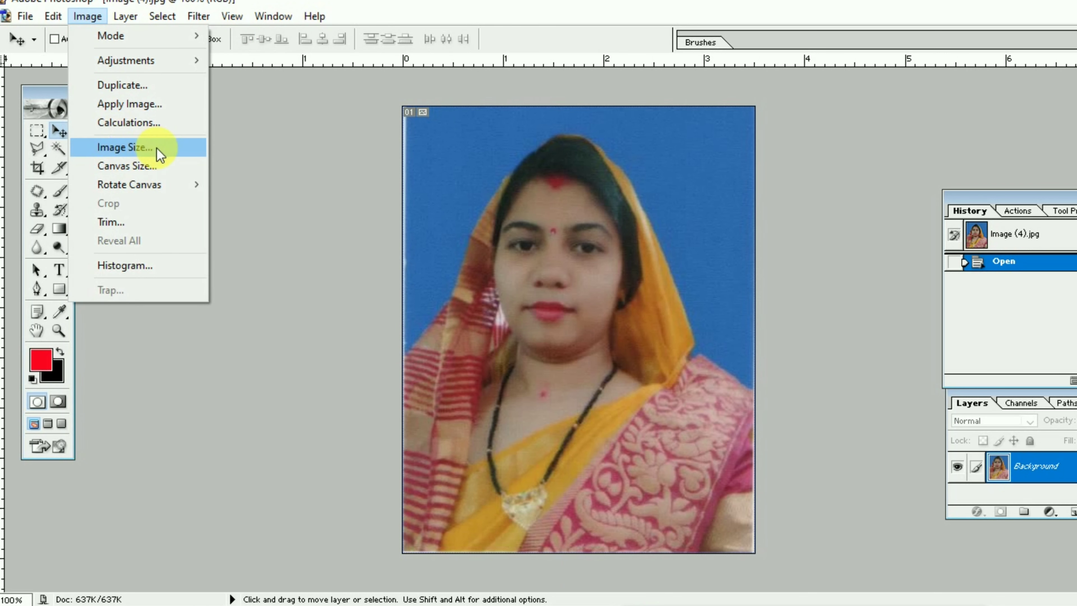
click(126, 148)
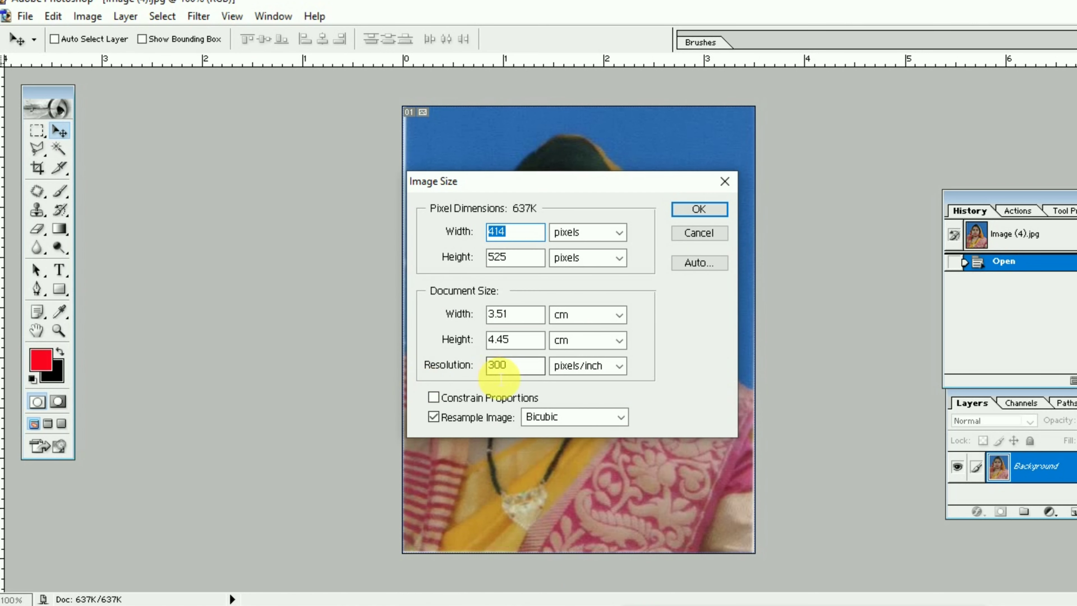
click(488, 369)
drag(492, 366, 522, 376)
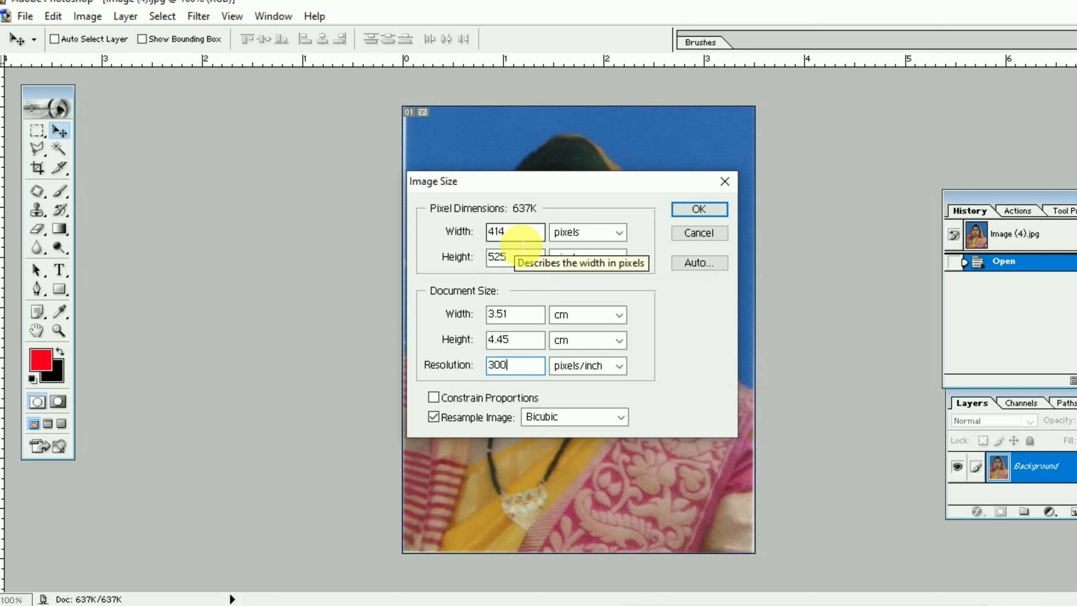
double_click(522, 240)
text(213)
key(Tab)
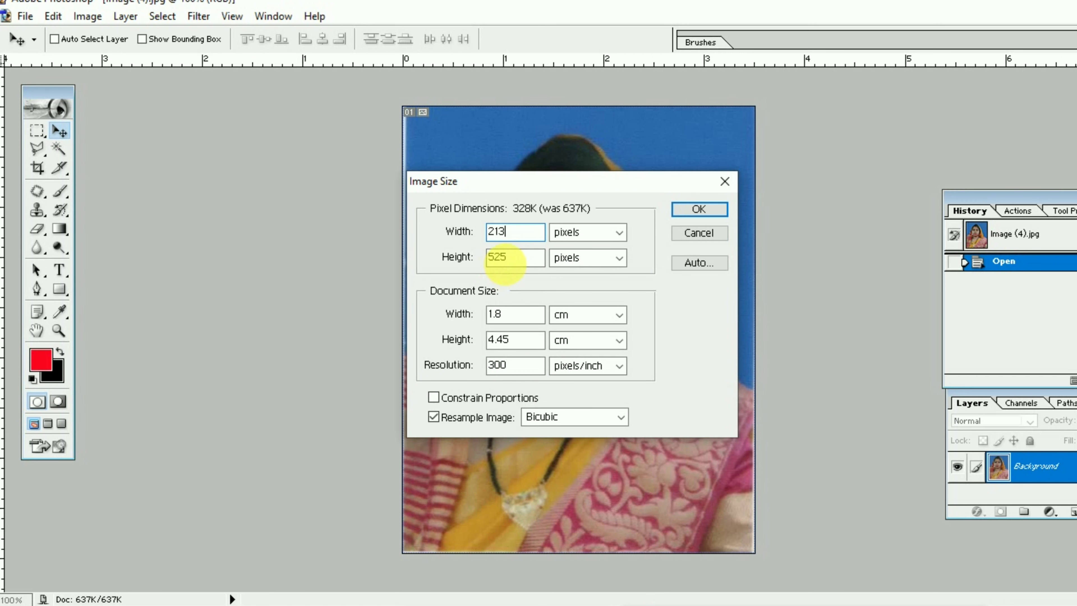
text(213)
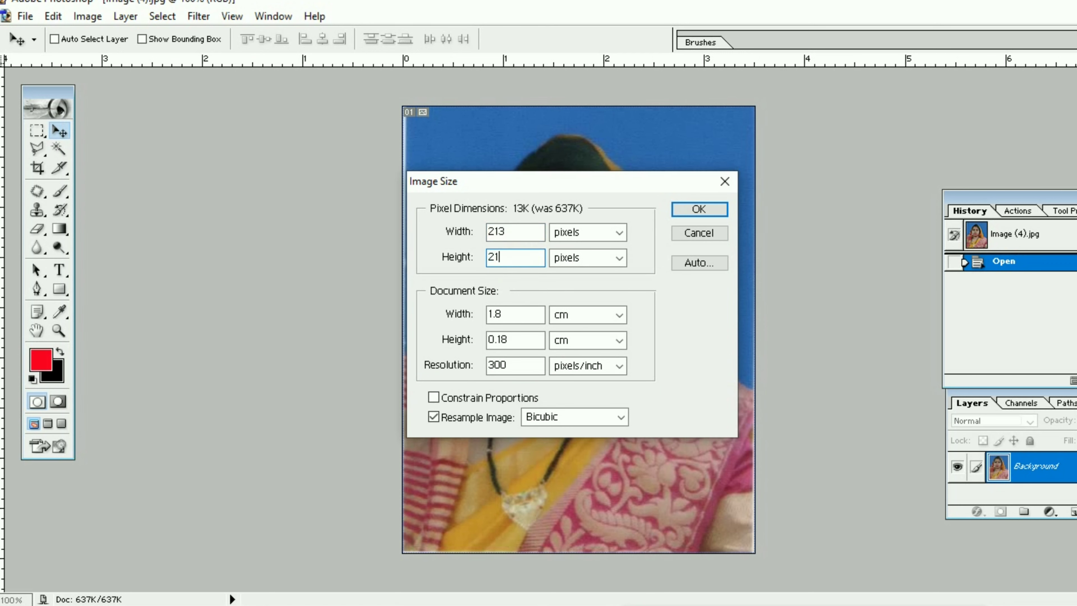
click(700, 211)
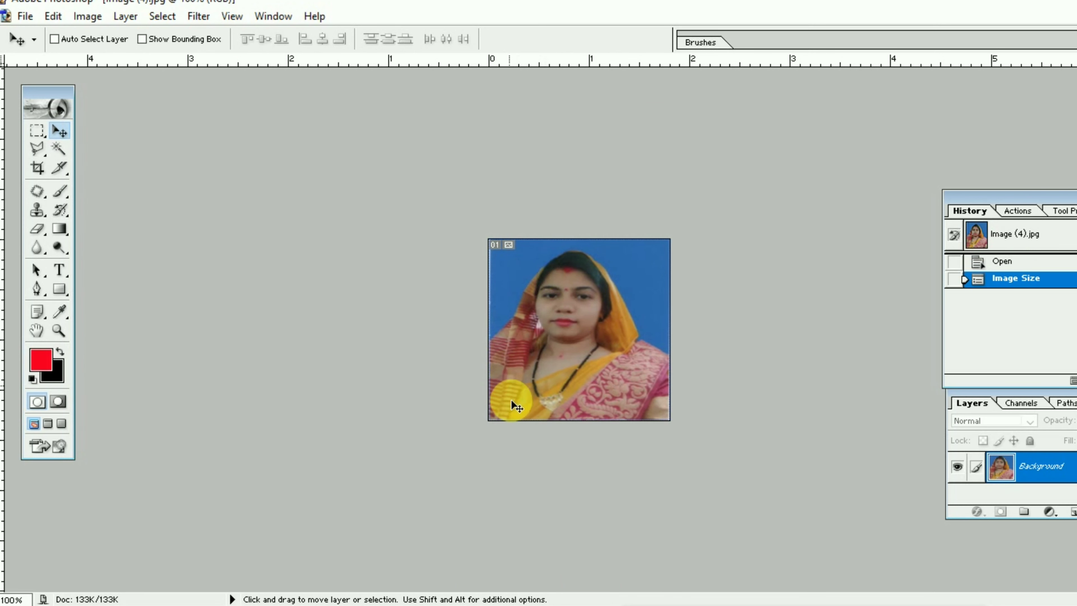
Save the resized photo as JPEG file 'P' at quality 5 (Medium), about 26.79K.
mouse_move(551, 605)
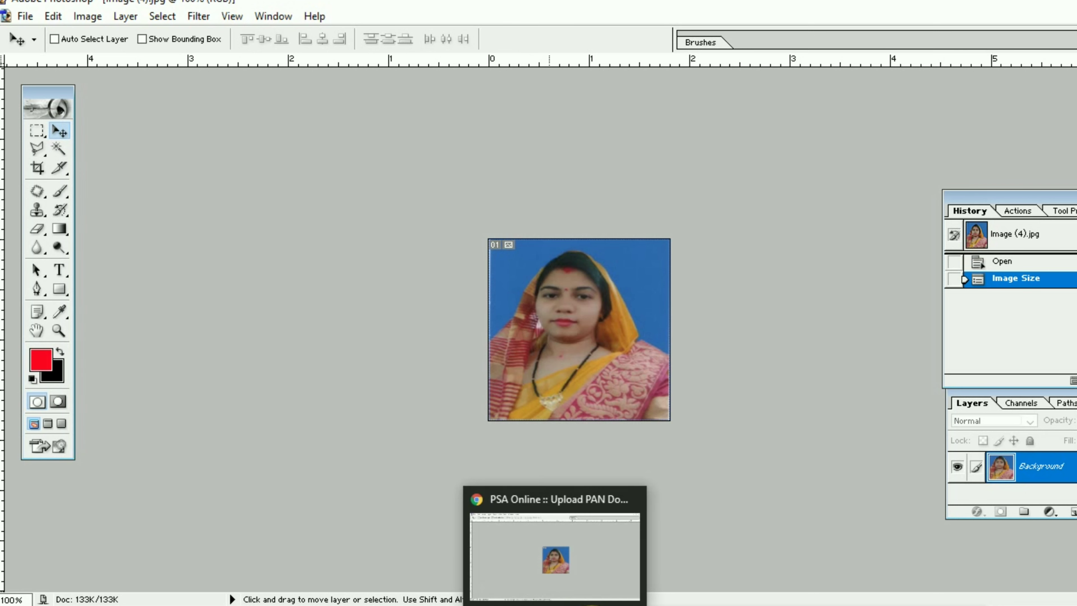
click(25, 17)
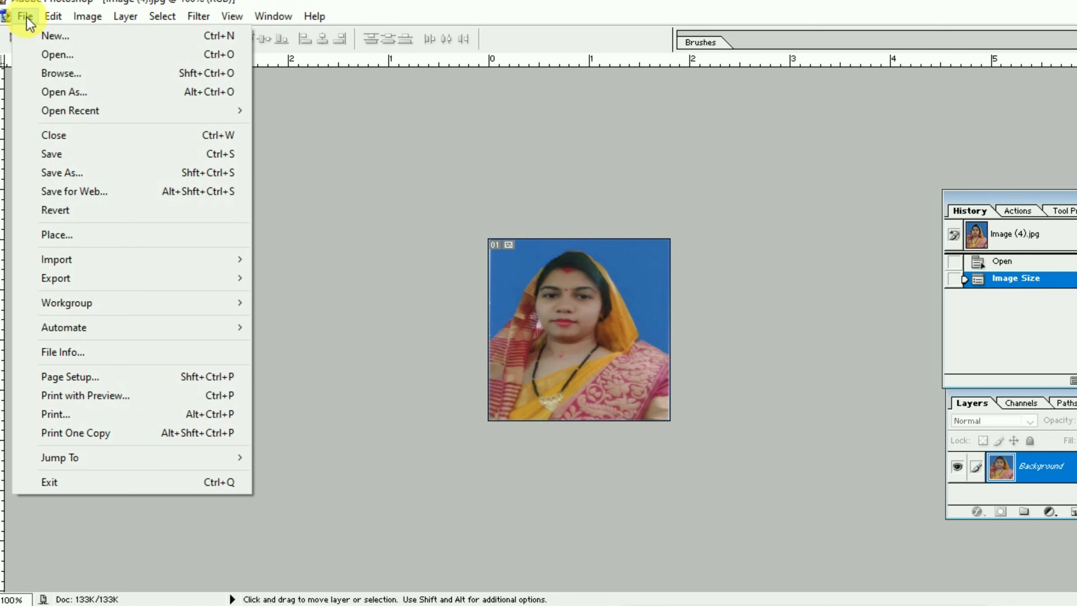
click(68, 175)
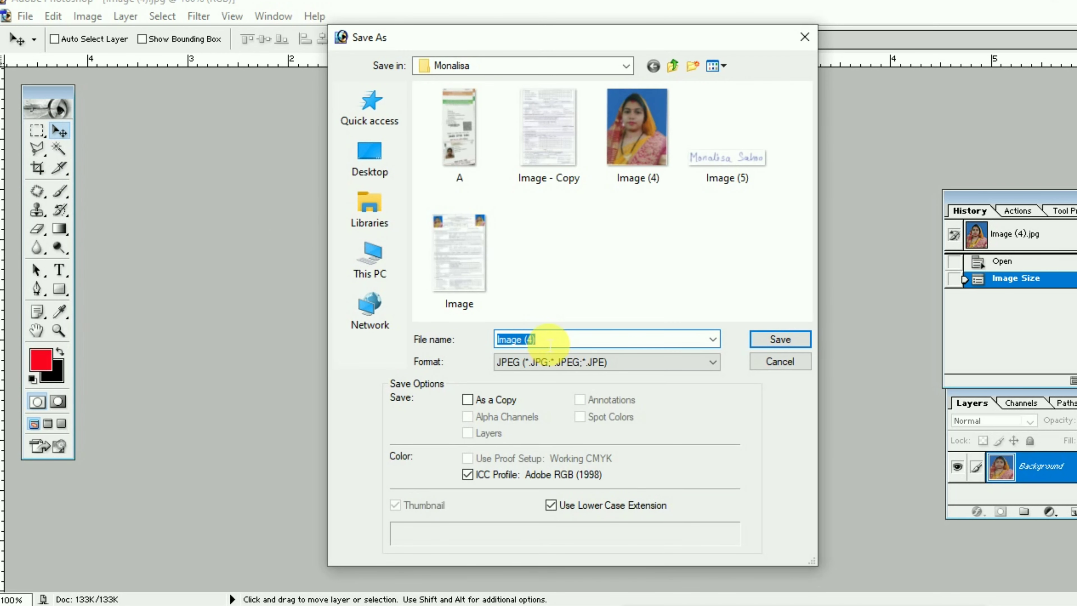
text(P)
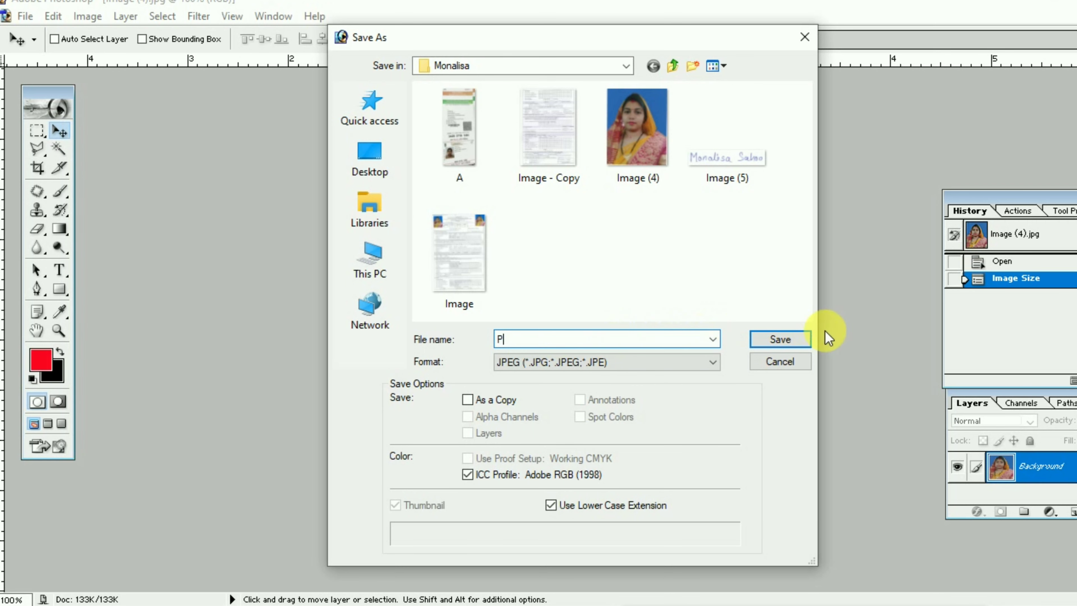
click(775, 339)
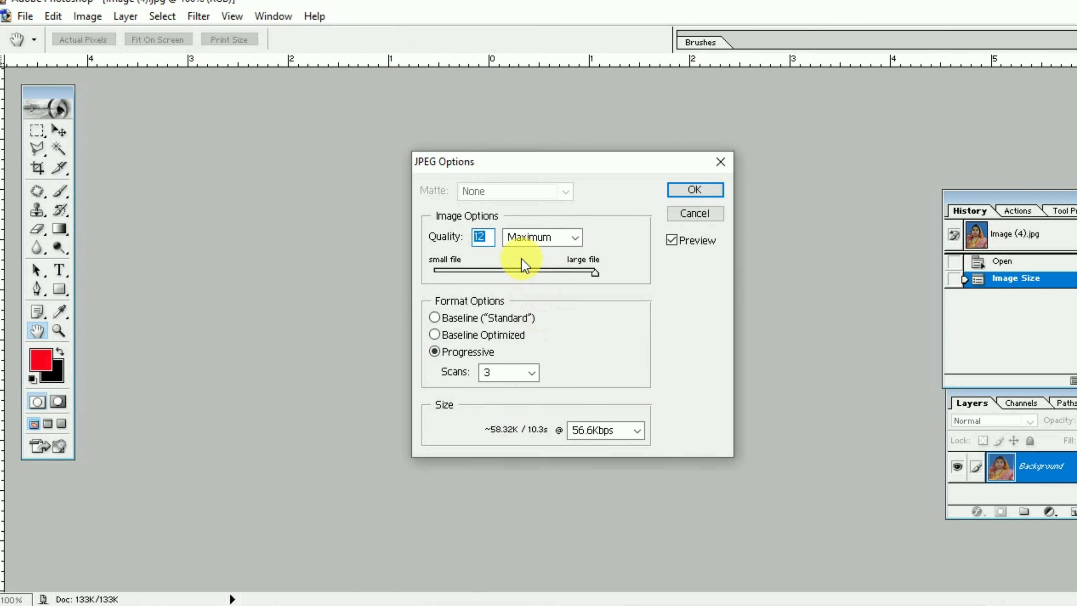
click(514, 272)
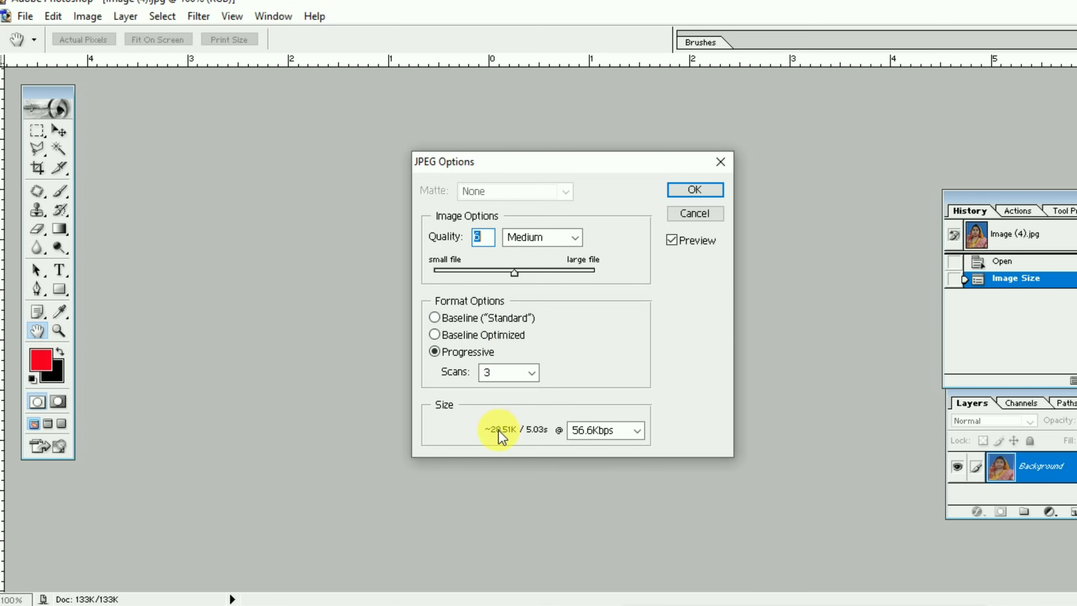
click(496, 271)
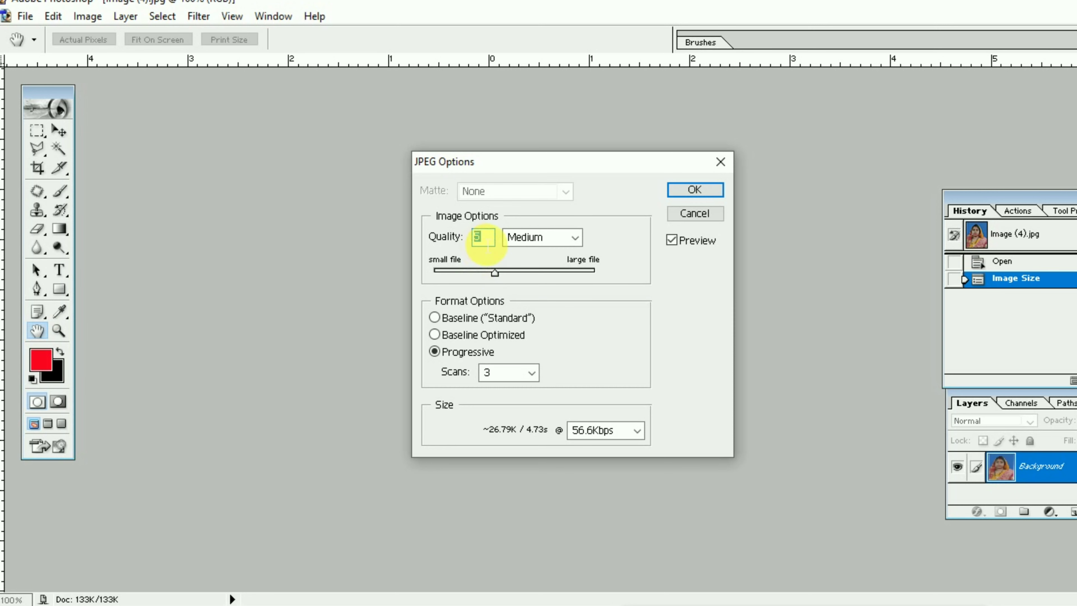